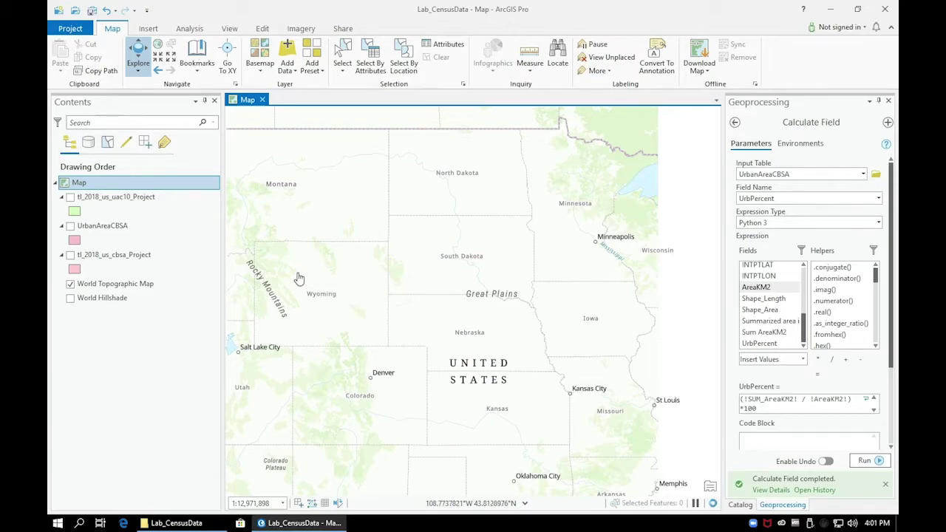
Pan and zoom the map onto Wyoming and show the tl_2018_us_uac10_Project urban areas.
{"action": "left_click_drag", "start_coordinate": [299, 278], "coordinate": [431, 321]}
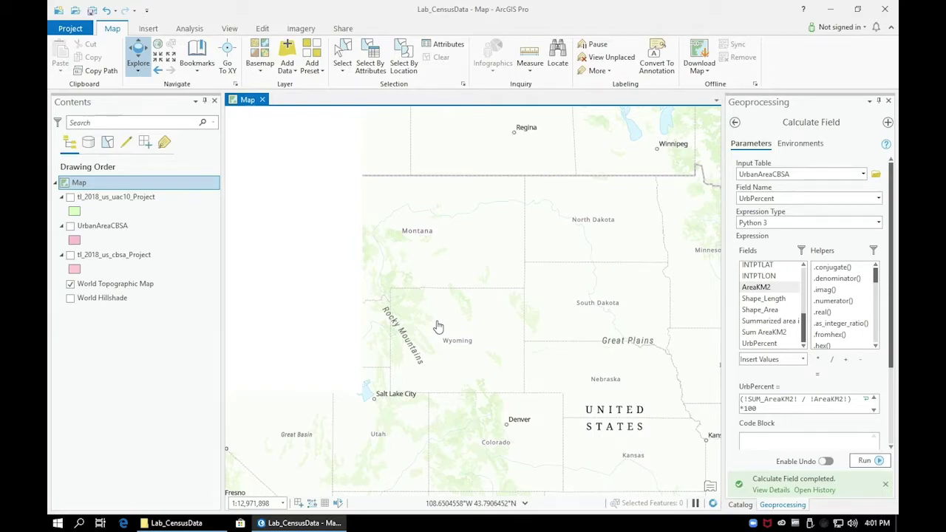
{"action": "scroll", "coordinate": [425, 327], "scroll_direction": "up", "scroll_amount": 3}
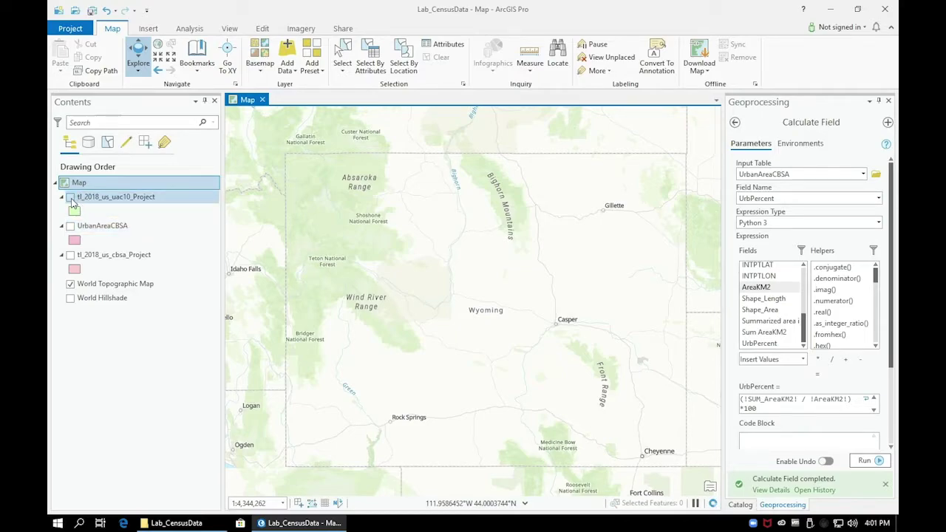
{"action": "left_click", "coordinate": [70, 198]}
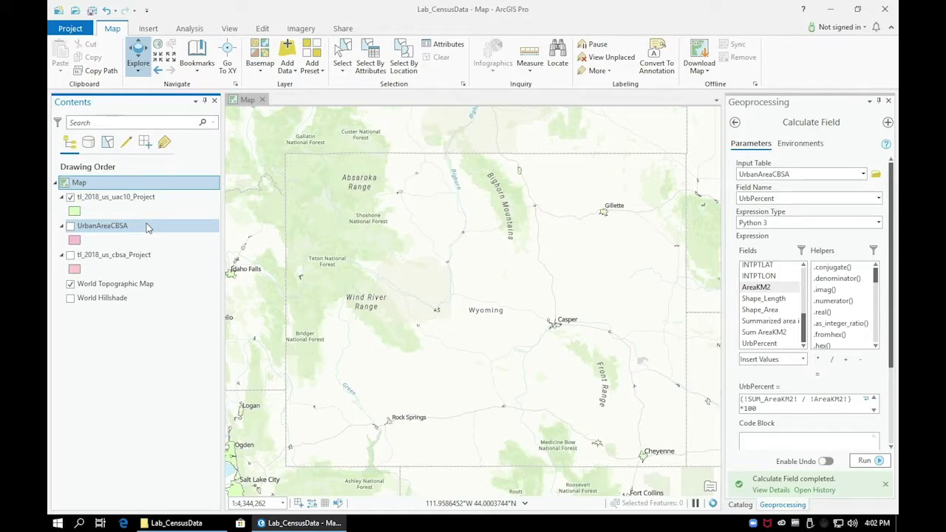
{"action": "left_click_drag", "start_coordinate": [380, 395], "coordinate": [375, 397]}
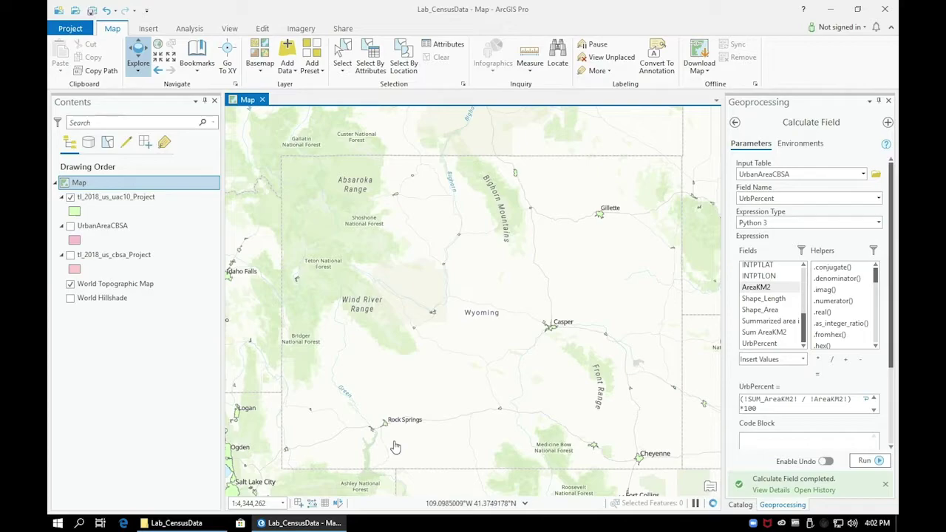
Delete the UrbanAreaCBSA layer from the map and close Calculate Field to reveal the Catalog.
{"action": "left_click", "coordinate": [70, 226]}
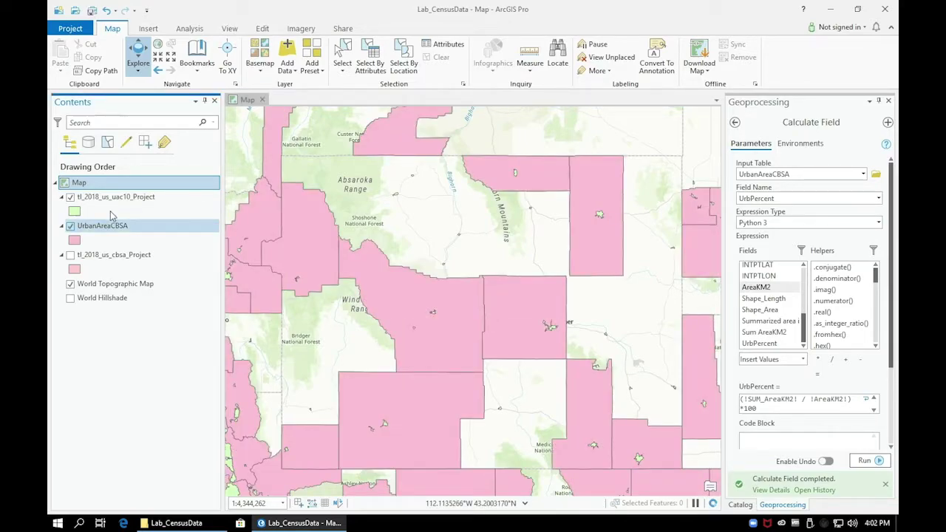
{"action": "left_click", "coordinate": [110, 211]}
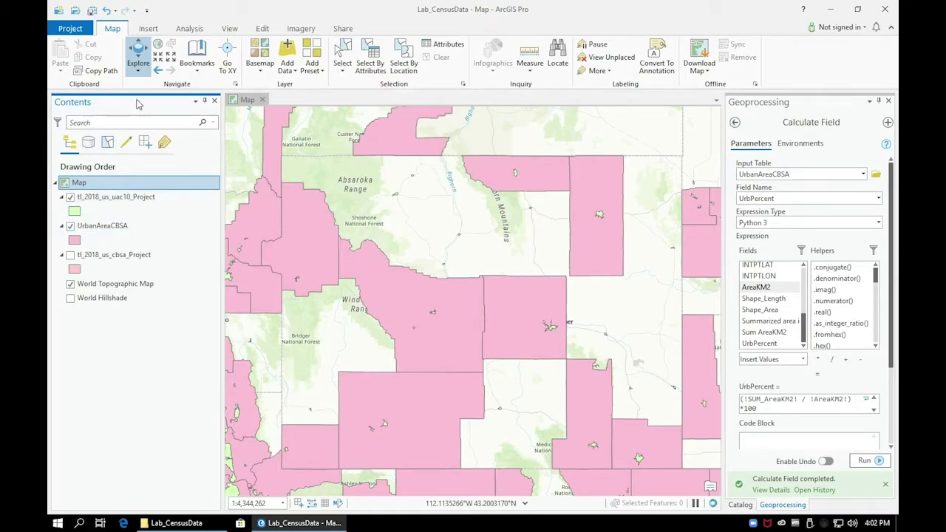
{"action": "left_click", "coordinate": [92, 11]}
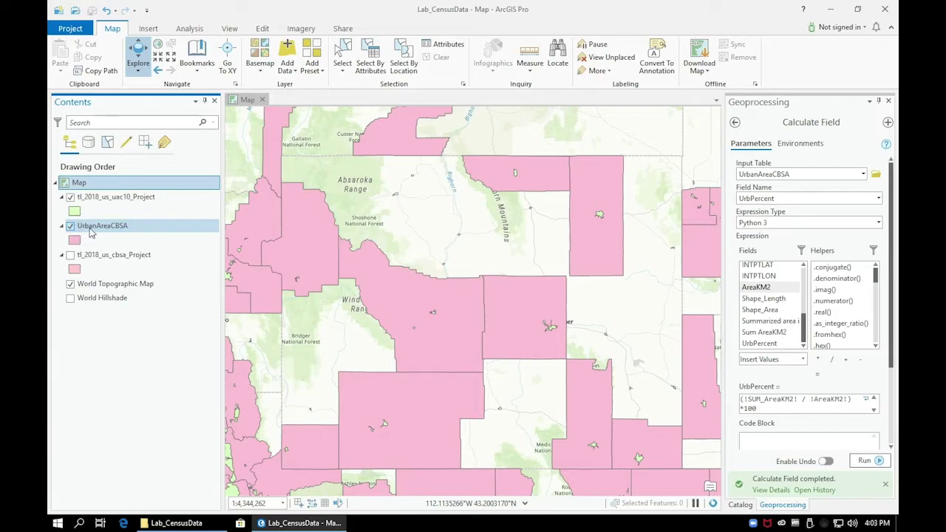
{"action": "key", "text": "Delete"}
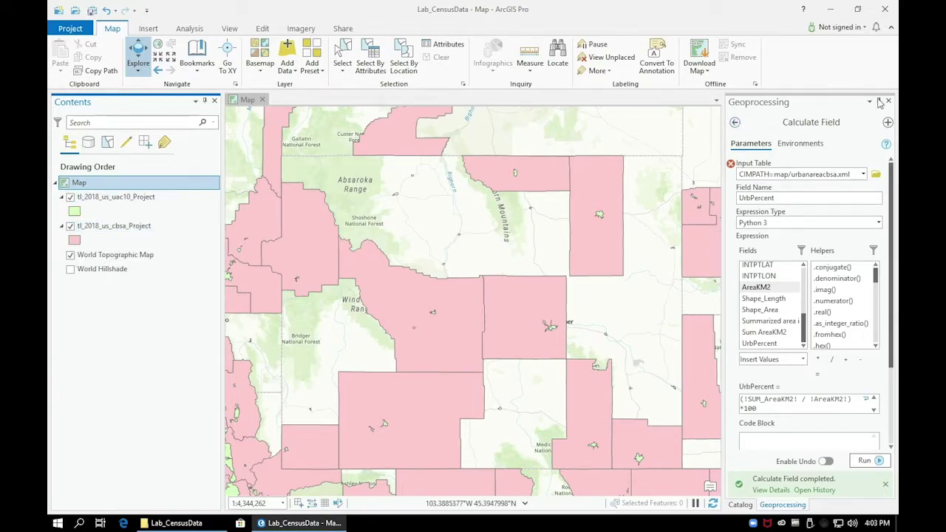
{"action": "left_click", "coordinate": [889, 101]}
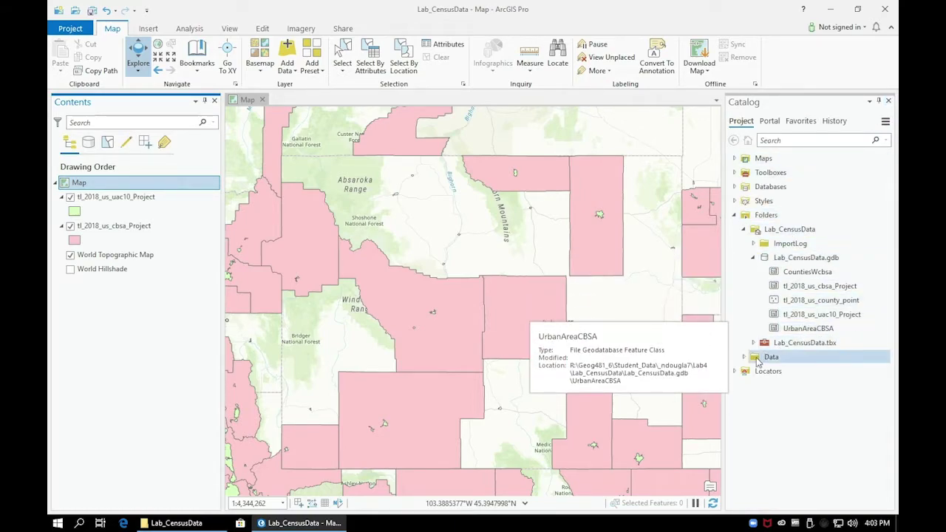
Add tl_2018_us_county.shp from Folders > Data to Contents below the cbsa layer.
{"action": "left_click", "coordinate": [744, 359]}
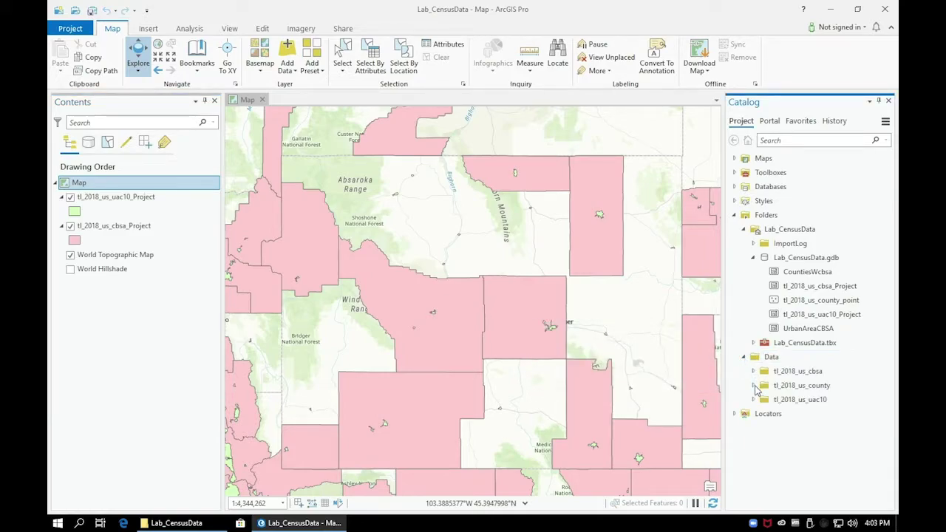
{"action": "left_click", "coordinate": [755, 385]}
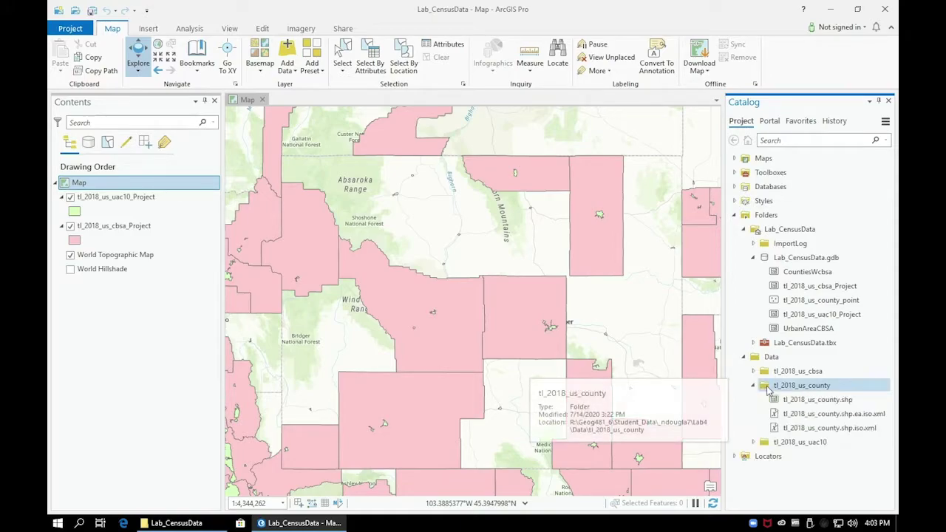
{"action": "left_click", "coordinate": [777, 400]}
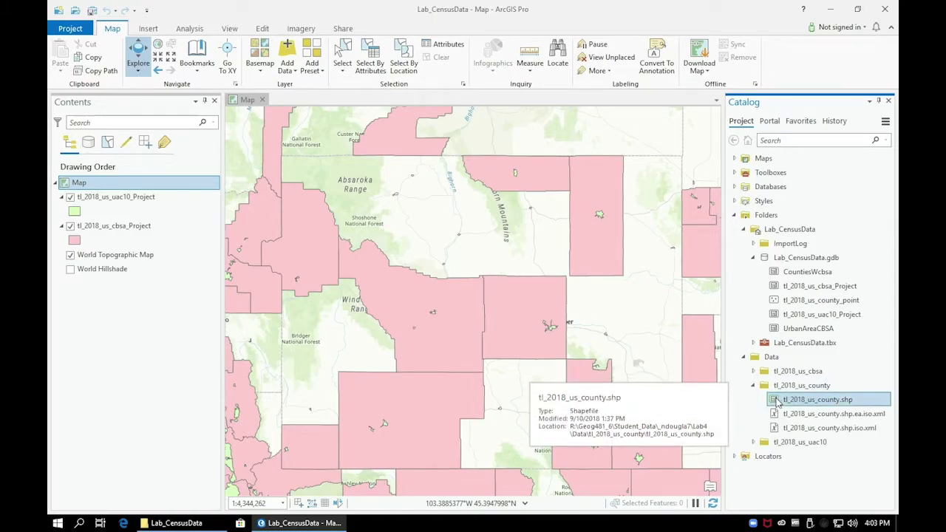
{"action": "left_click_drag", "start_coordinate": [777, 400], "coordinate": [177, 249]}
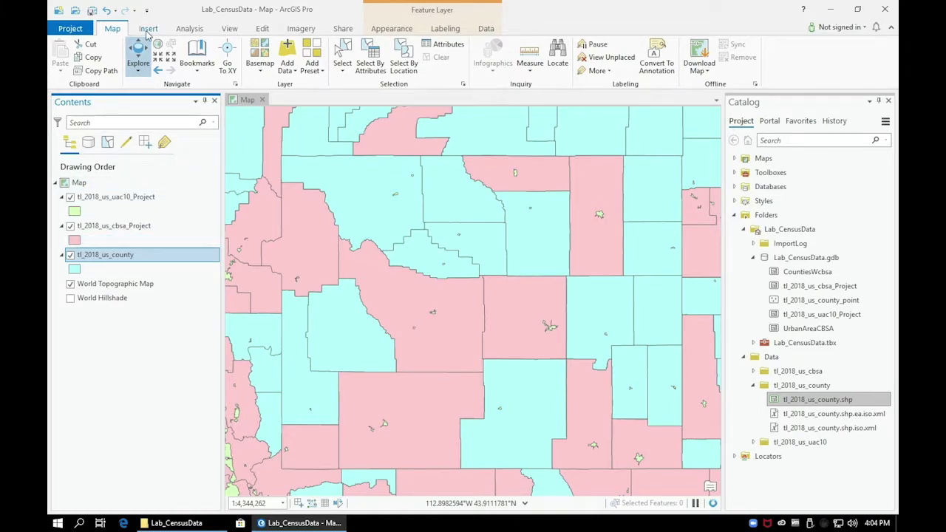
{"action": "left_click", "coordinate": [147, 29]}
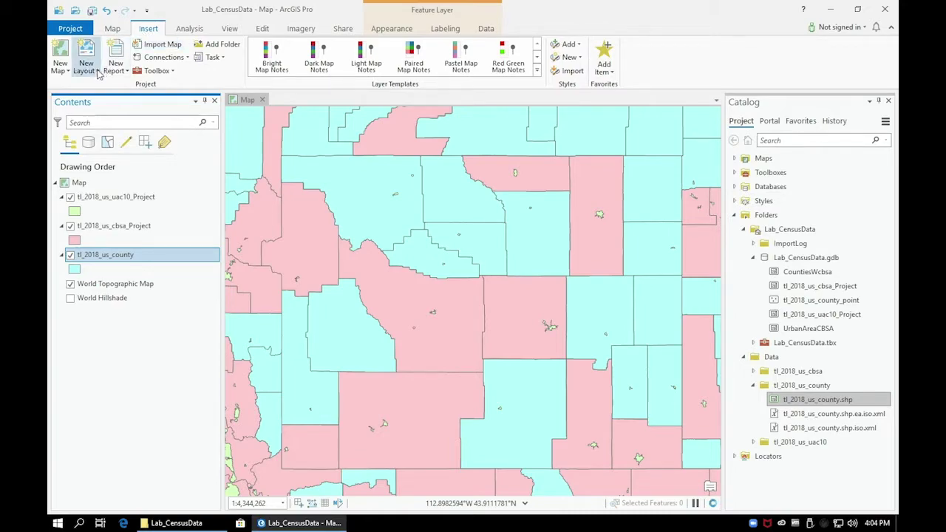
Create a new ANSI Portrait Letter 8.5 x 11 layout.
{"action": "left_click", "coordinate": [95, 72]}
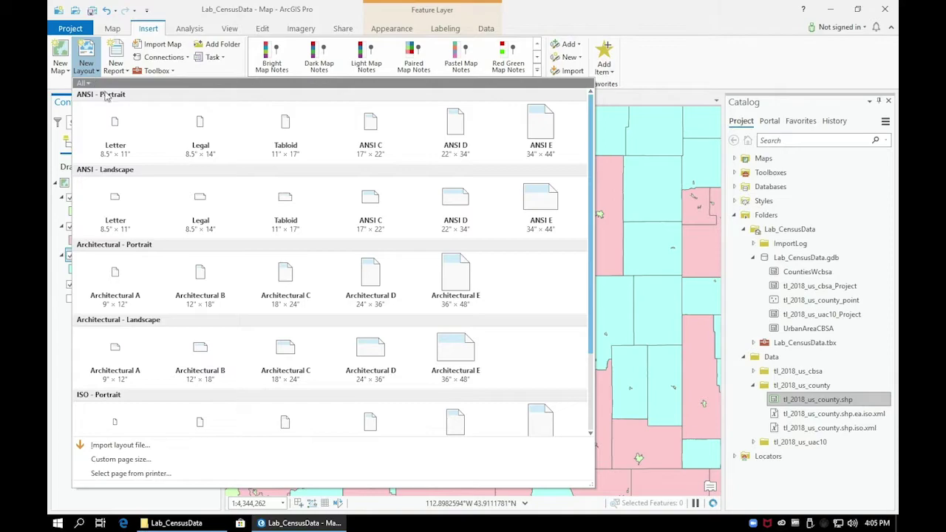
{"action": "left_click", "coordinate": [119, 126]}
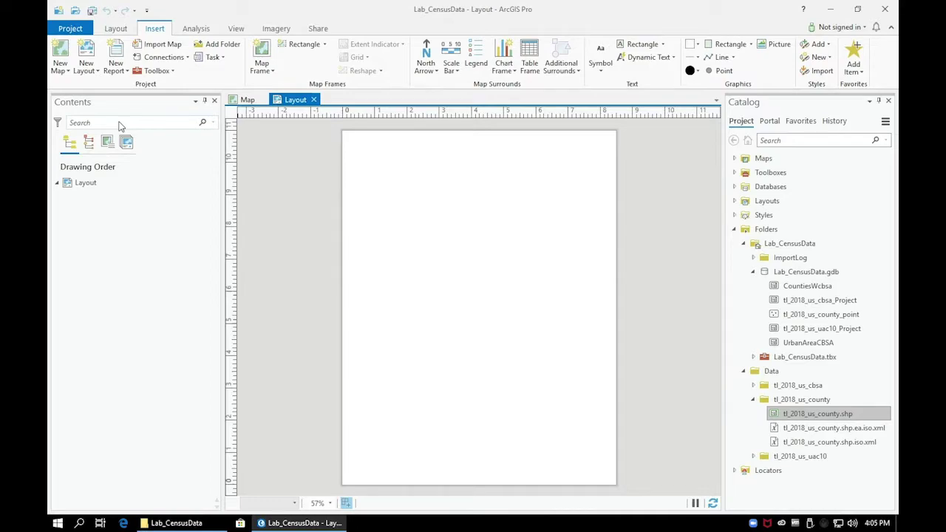
Draw a 1:4,344,262 Wyoming map frame across the top of the page and save.
{"action": "left_click", "coordinate": [263, 71]}
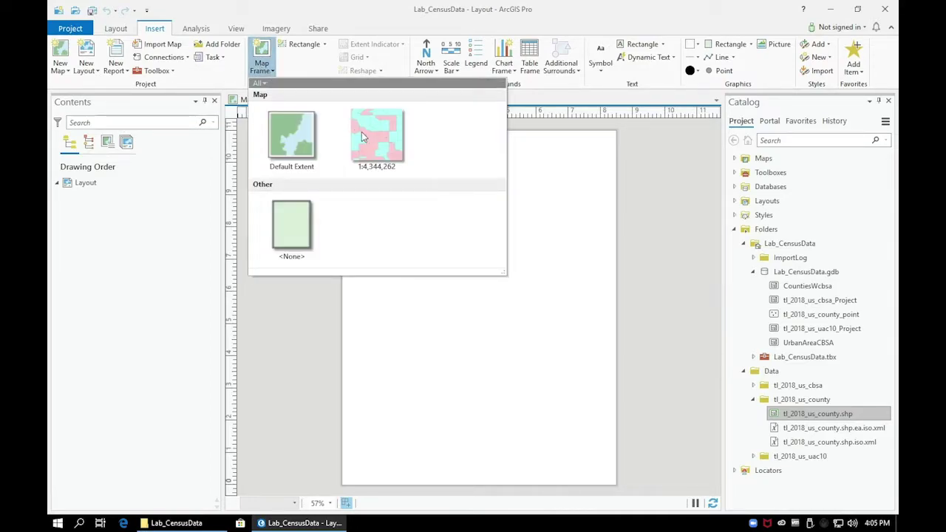
{"action": "left_click", "coordinate": [376, 142]}
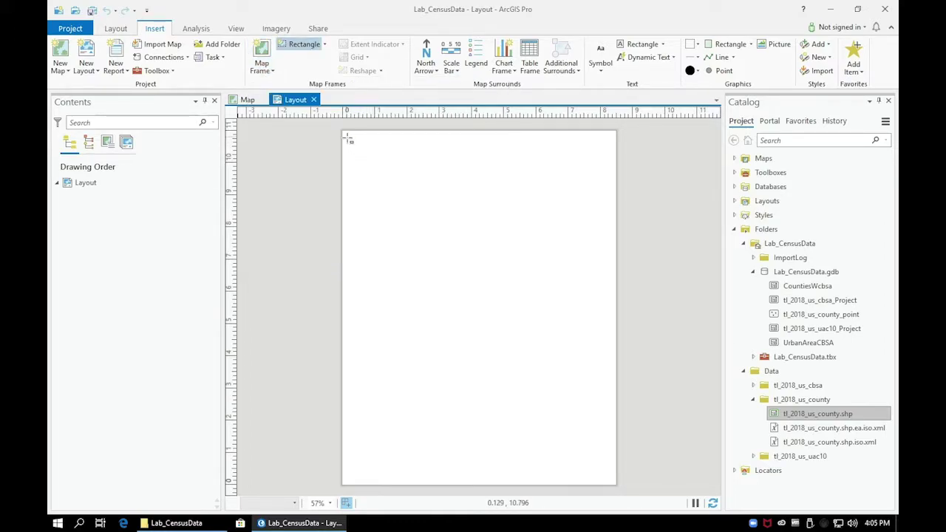
{"action": "left_click_drag", "start_coordinate": [347, 137], "coordinate": [612, 396]}
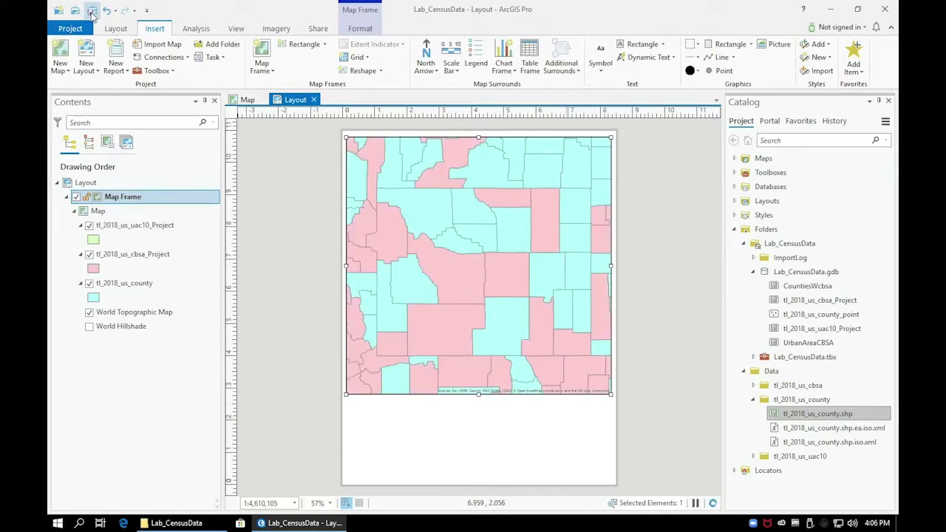
{"action": "left_click", "coordinate": [92, 12]}
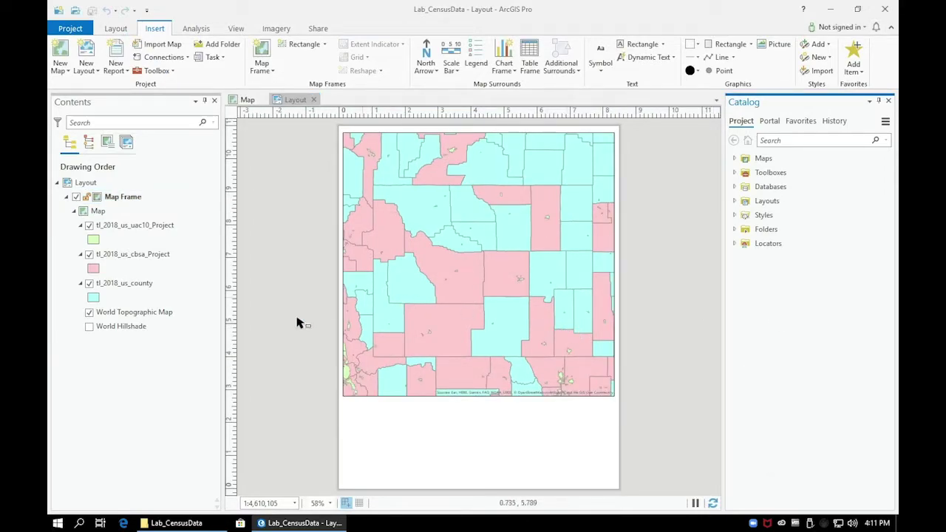
Hide the urban areas, CBSA and World Topographic Map layers, leaving only counties.
{"action": "left_click", "coordinate": [89, 225]}
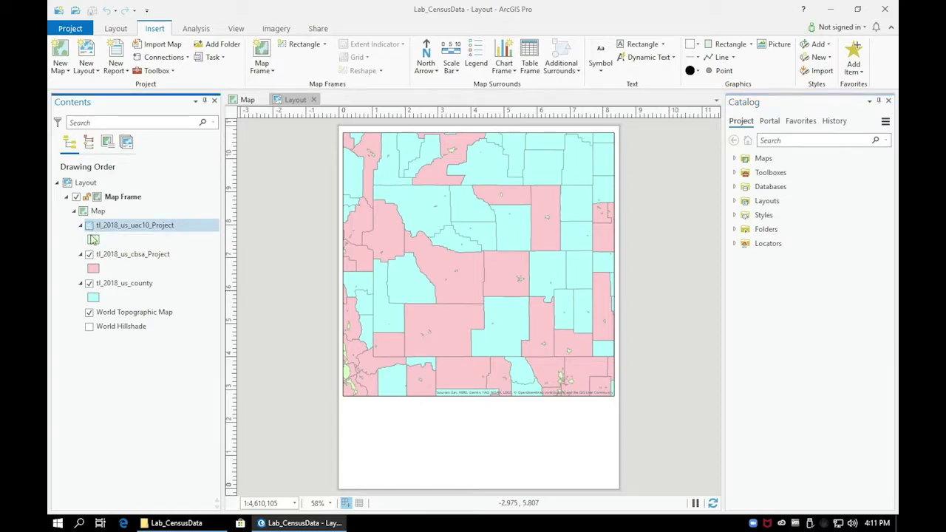
{"action": "left_click", "coordinate": [89, 255]}
{"action": "left_click", "coordinate": [89, 313]}
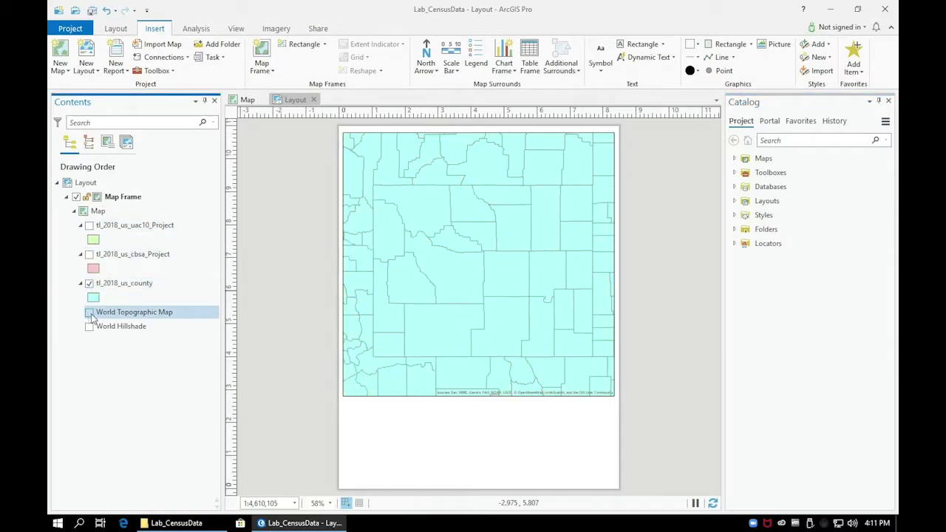
{"action": "left_click", "coordinate": [93, 298]}
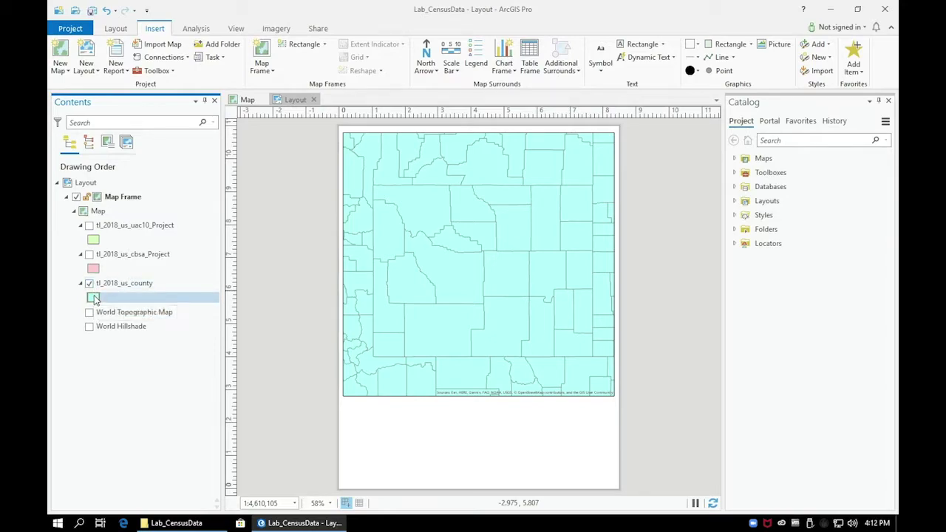
{"action": "left_click", "coordinate": [94, 298]}
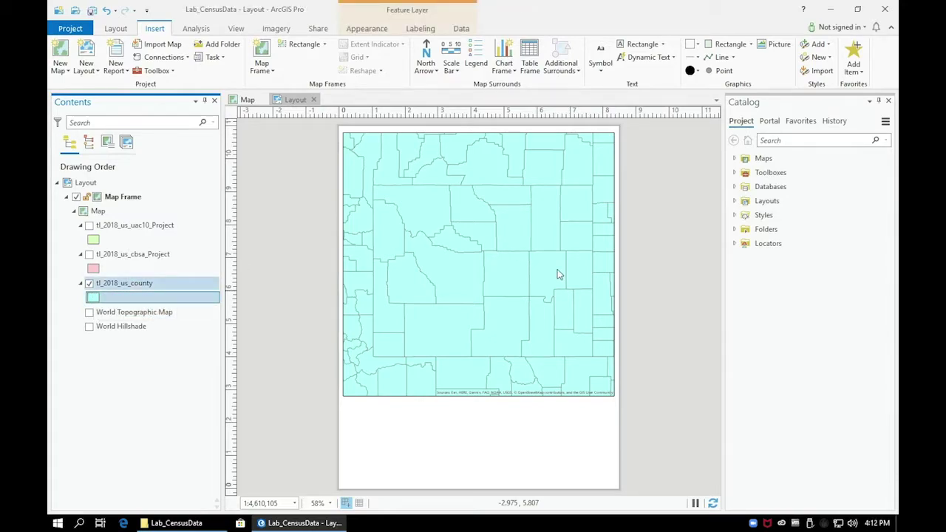
Change the county symbol to a hollow dashed outline.
{"action": "left_click", "coordinate": [847, 226]}
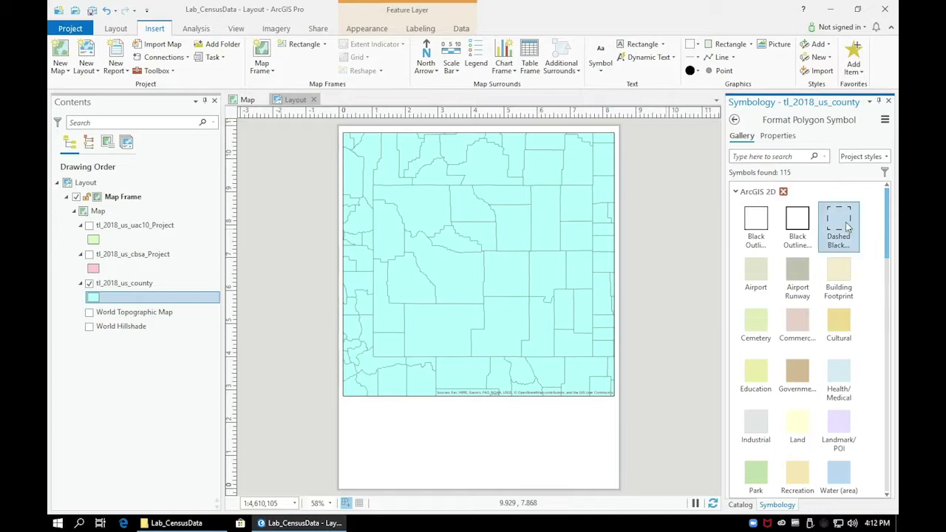
{"action": "left_click", "coordinate": [310, 429]}
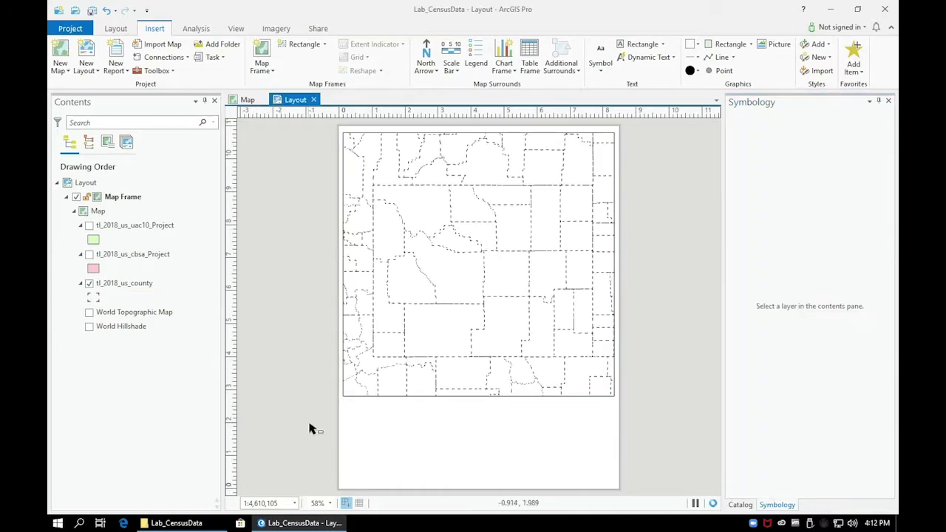
{"action": "left_click", "coordinate": [94, 298]}
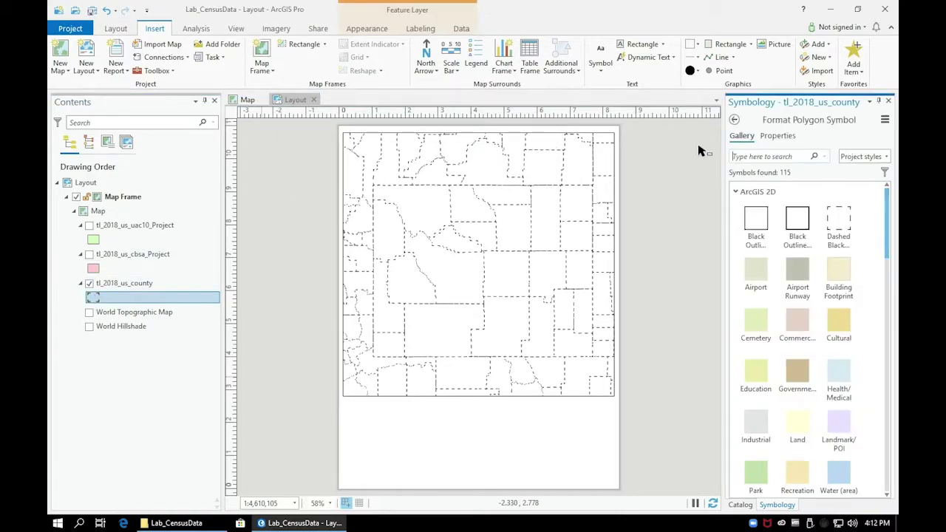
{"action": "left_click", "coordinate": [777, 136]}
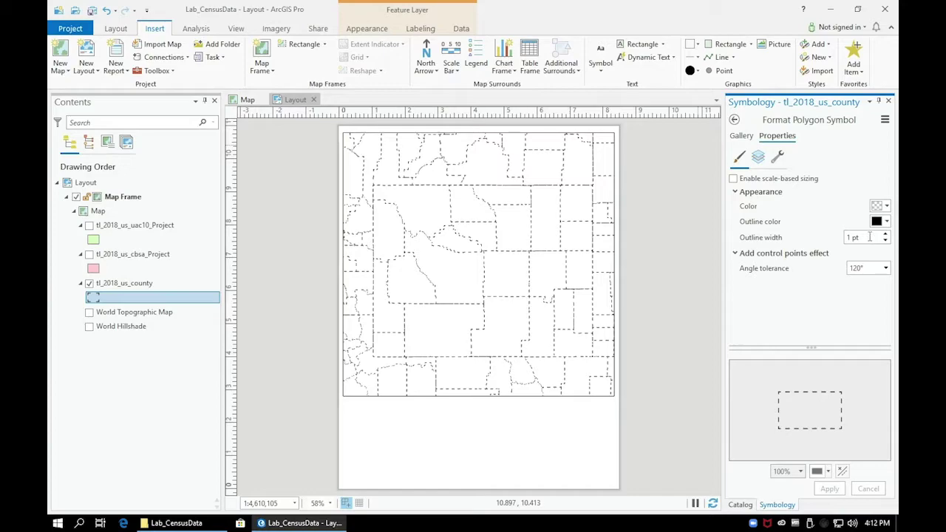
{"action": "left_click", "coordinate": [870, 237]}
{"action": "type", "text": ".5"}
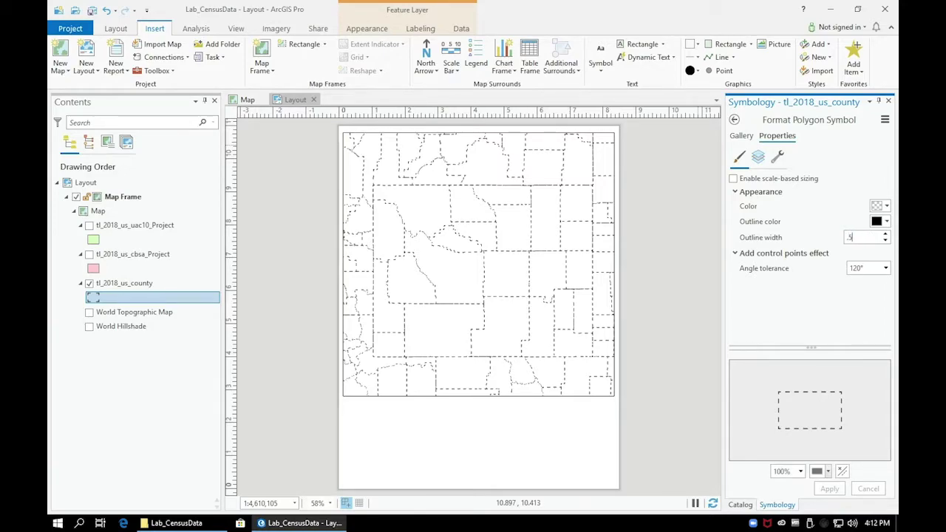
Apply a grey county outline and move the county layer to the top of the drawing order.
{"action": "left_click", "coordinate": [886, 224]}
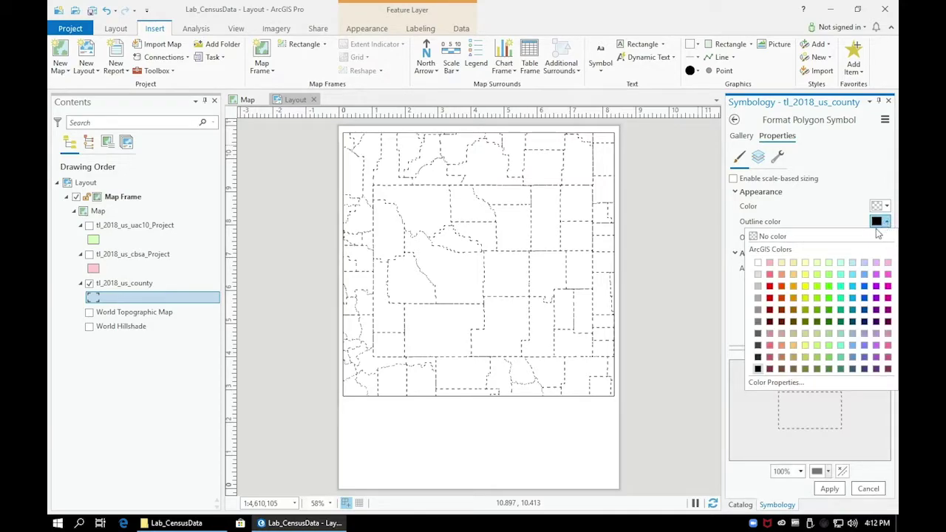
{"action": "left_click", "coordinate": [758, 292]}
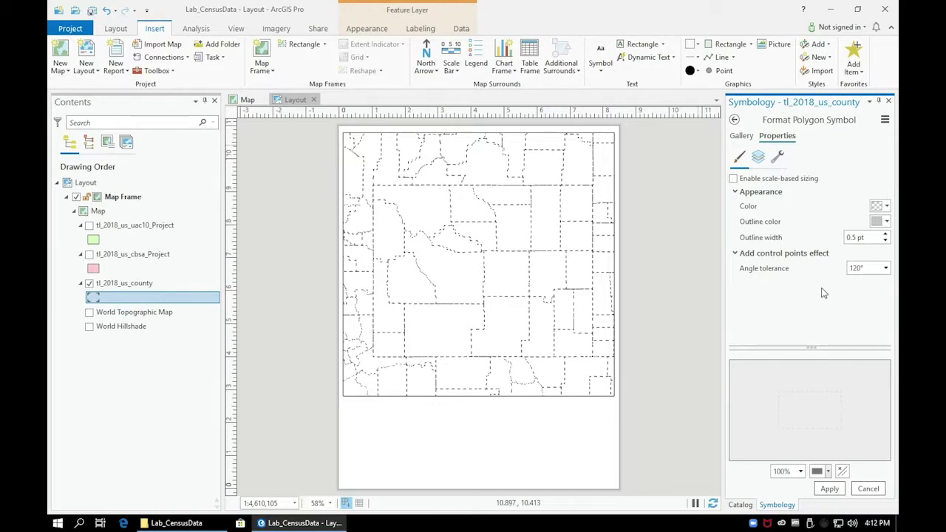
{"action": "left_click", "coordinate": [886, 222]}
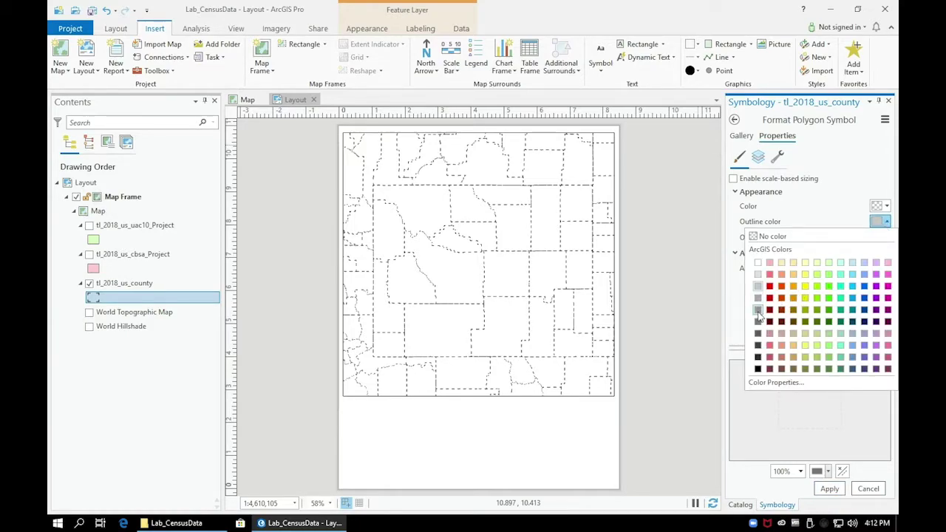
{"action": "left_click", "coordinate": [757, 310]}
{"action": "left_click", "coordinate": [829, 489]}
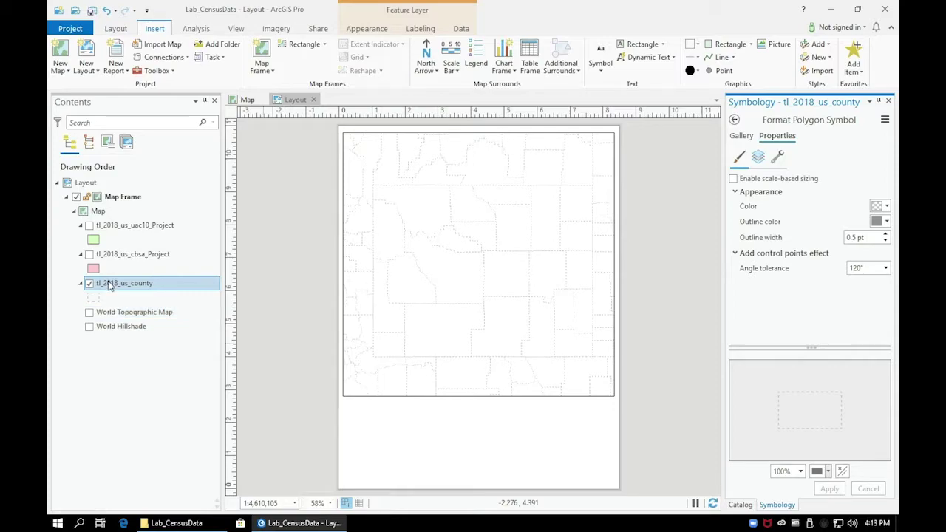
{"action": "left_click_drag", "start_coordinate": [109, 286], "coordinate": [118, 225]}
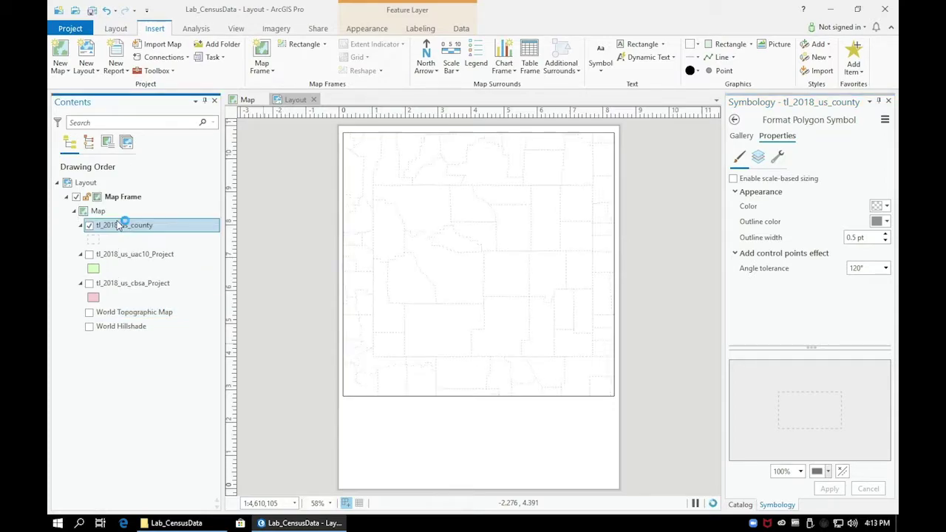
Show the CBSA layer and try pale yellow and salmon orange fills.
{"action": "left_click", "coordinate": [886, 222]}
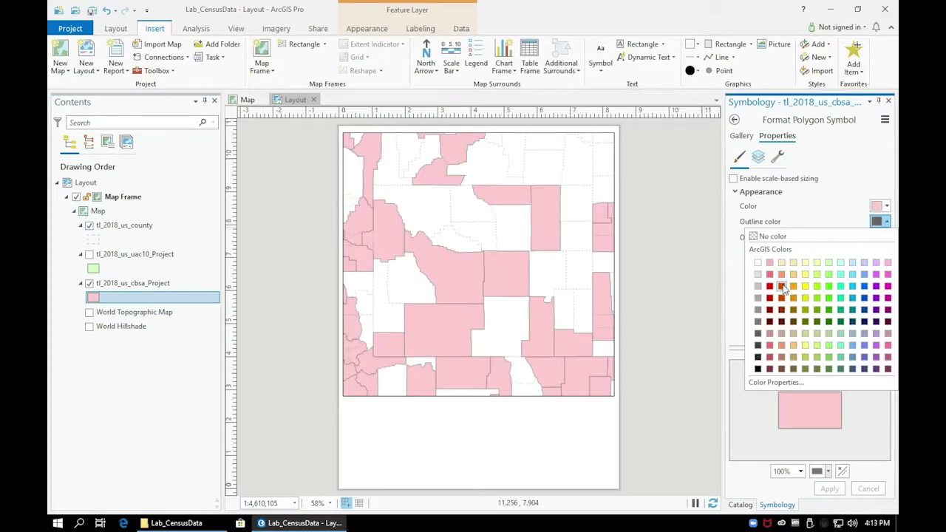
{"action": "left_click", "coordinate": [783, 284]}
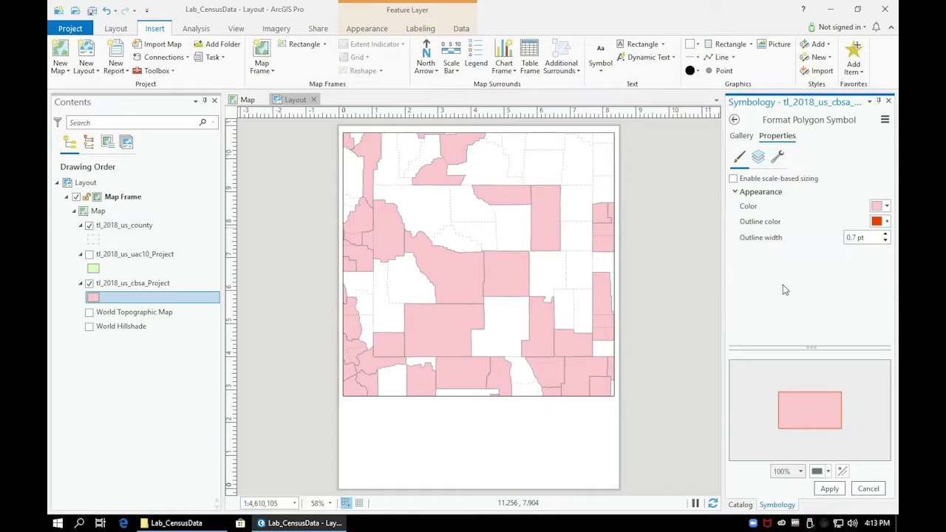
{"action": "left_click", "coordinate": [887, 206]}
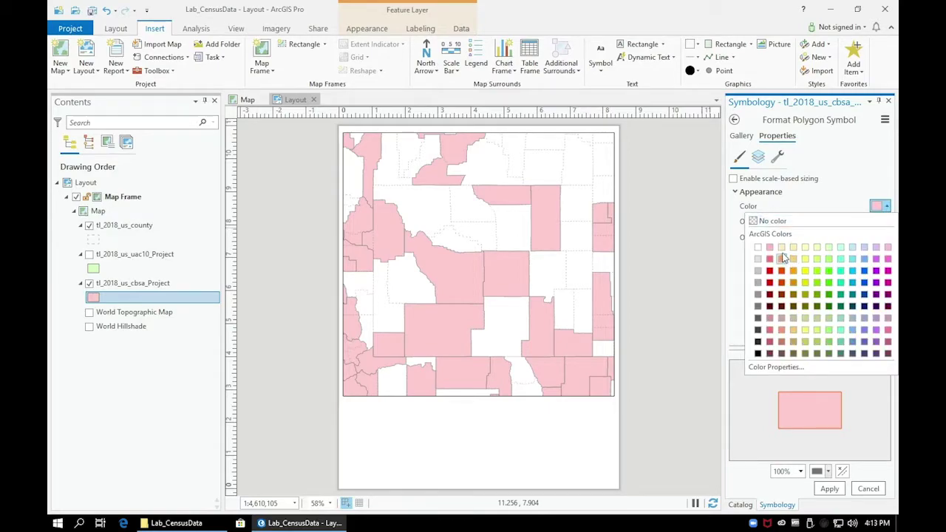
{"action": "left_click", "coordinate": [783, 249]}
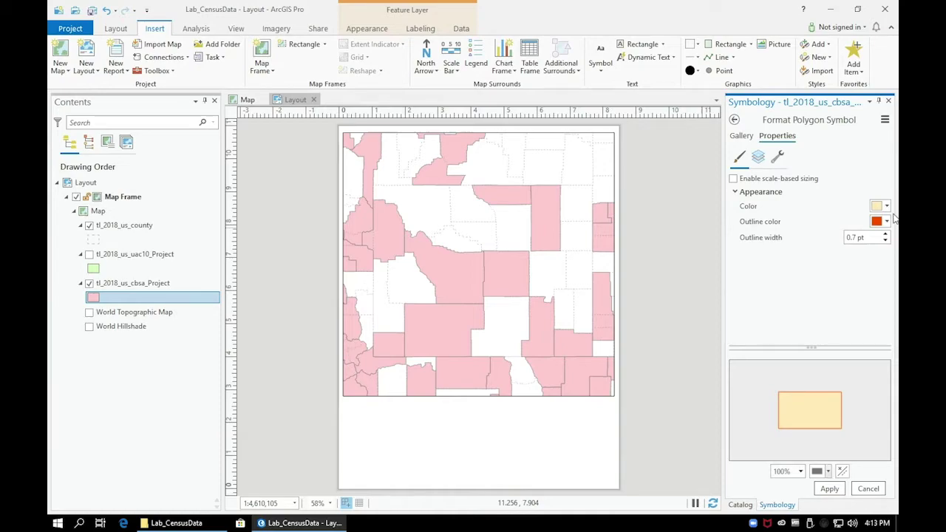
{"action": "left_click", "coordinate": [886, 206]}
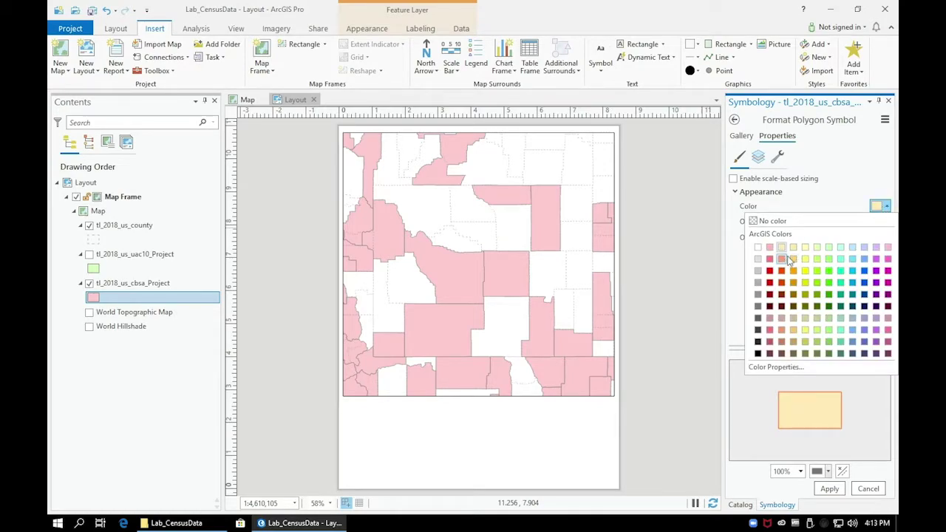
{"action": "key", "text": "Escape"}
{"action": "left_click", "coordinate": [887, 207]}
{"action": "left_click", "coordinate": [784, 264]}
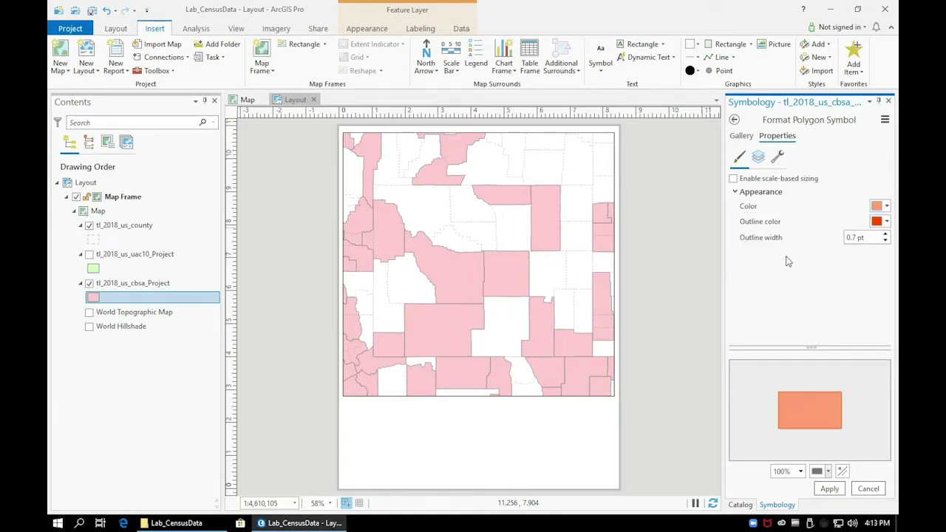
{"action": "left_click", "coordinate": [887, 207]}
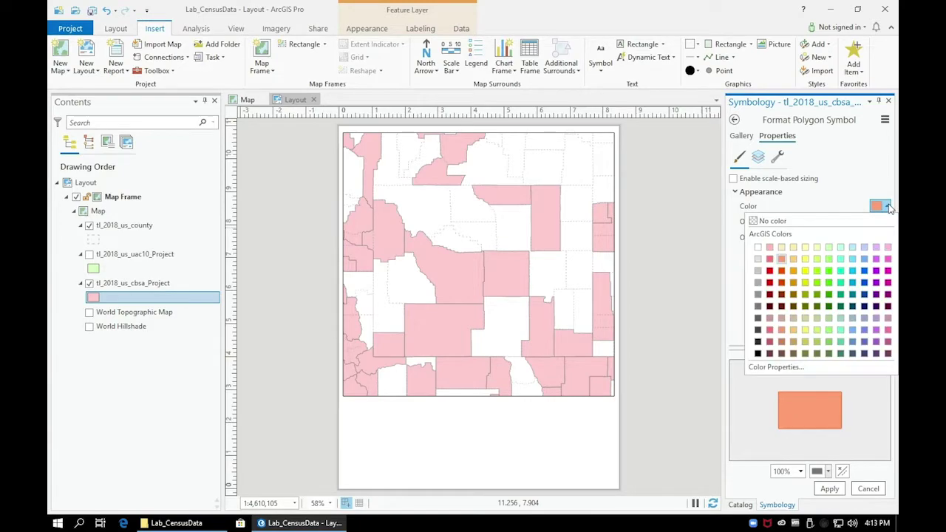
Mix a pale pink CMYK fill by reducing magenta and yellow.
{"action": "left_click", "coordinate": [798, 367]}
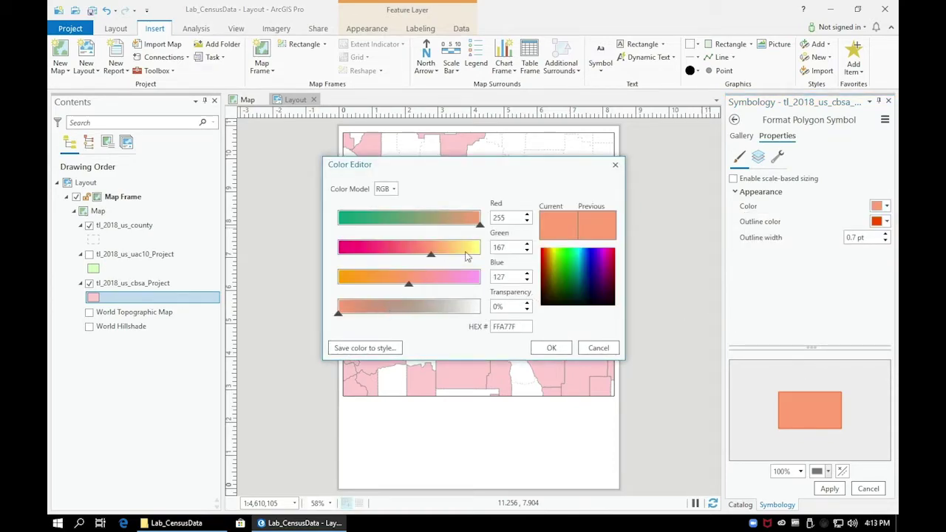
{"action": "left_click", "coordinate": [390, 189]}
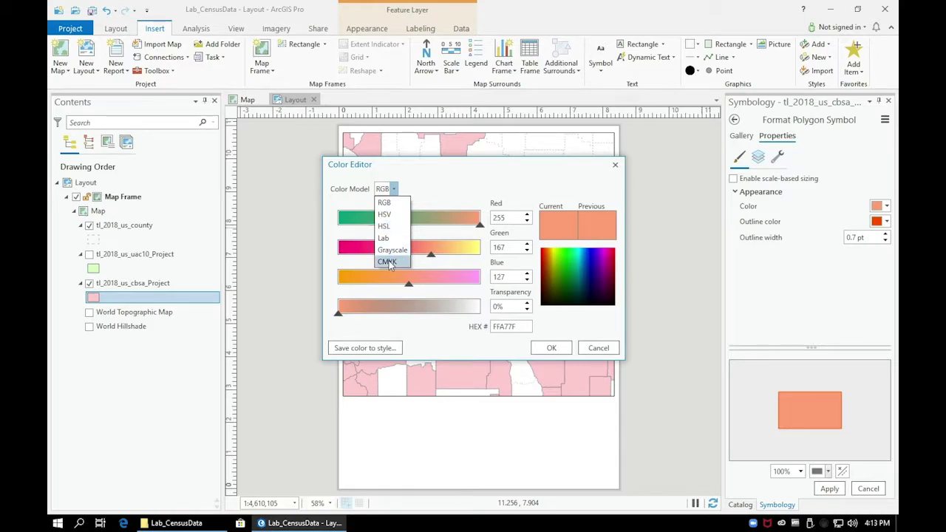
{"action": "left_click", "coordinate": [389, 261]}
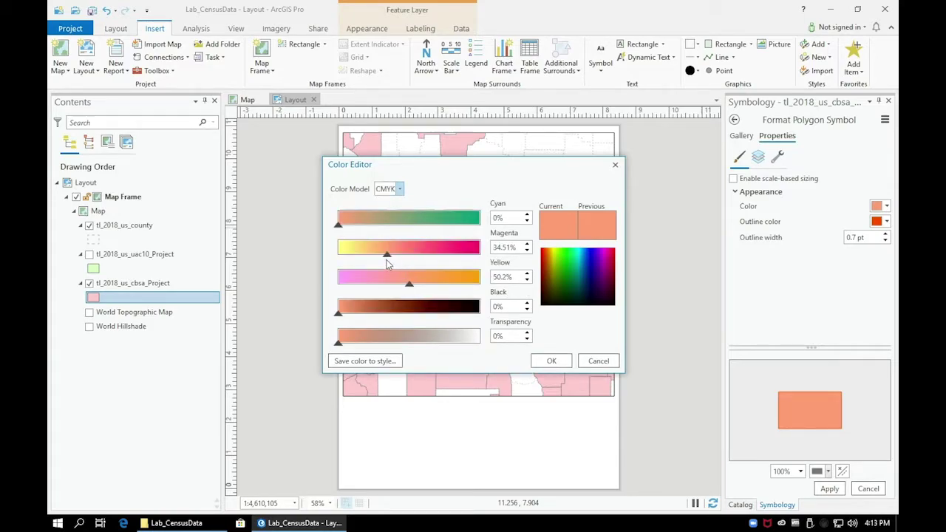
{"action": "mouse_move", "coordinate": [387, 259]}
{"action": "left_mouse_down"}
{"action": "mouse_move", "coordinate": [339, 253]}
{"action": "mouse_move", "coordinate": [353, 254]}
{"action": "left_mouse_up"}
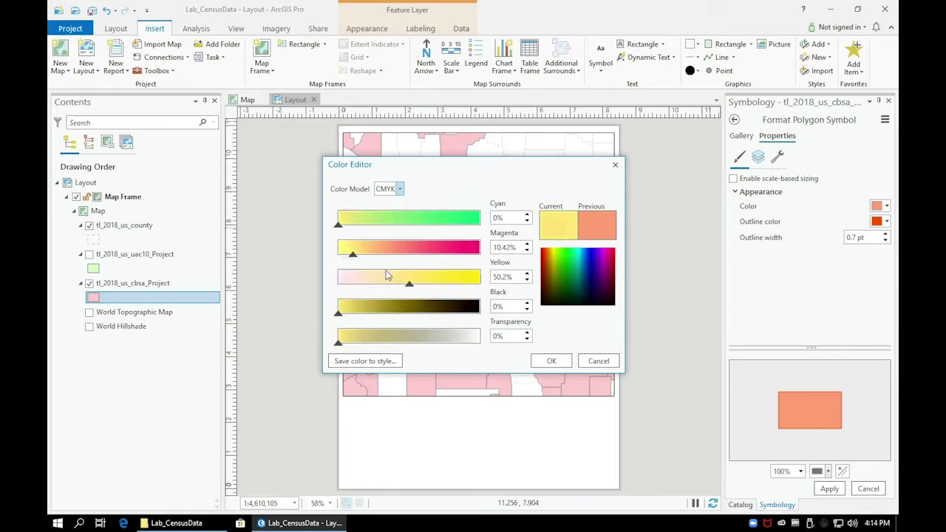
{"action": "mouse_move", "coordinate": [409, 283]}
{"action": "left_mouse_down"}
{"action": "mouse_move", "coordinate": [347, 283]}
{"action": "mouse_move", "coordinate": [346, 255]}
{"action": "left_mouse_up"}
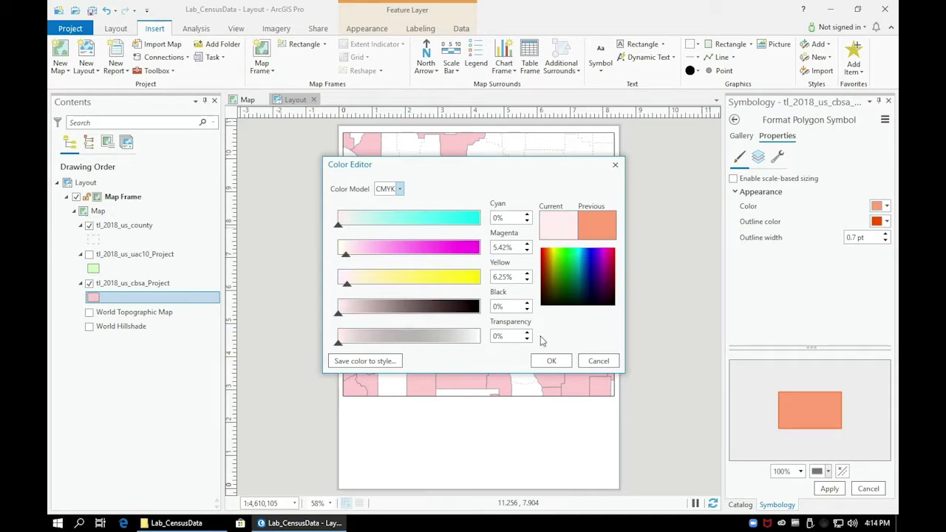
{"action": "left_click", "coordinate": [551, 361]}
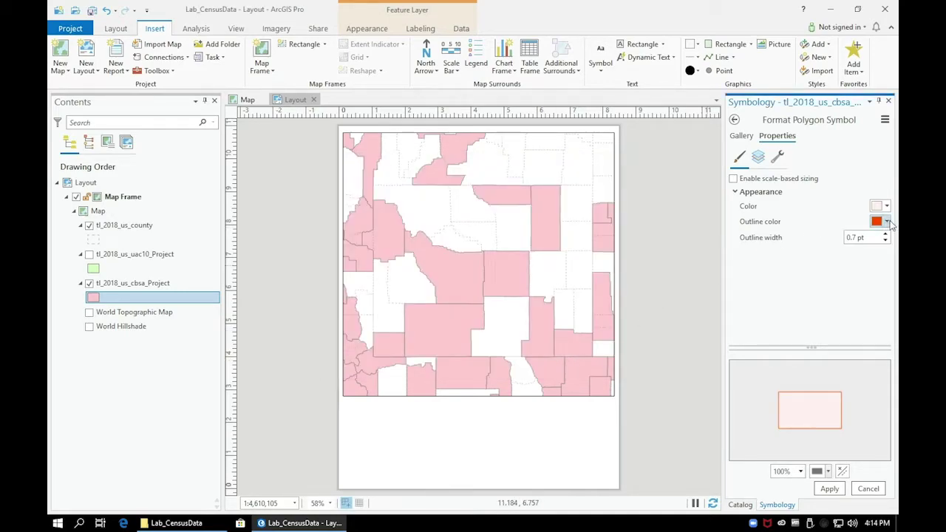
Give the CBSA areas a light pink outline and apply the symbol.
{"action": "left_click", "coordinate": [886, 221]}
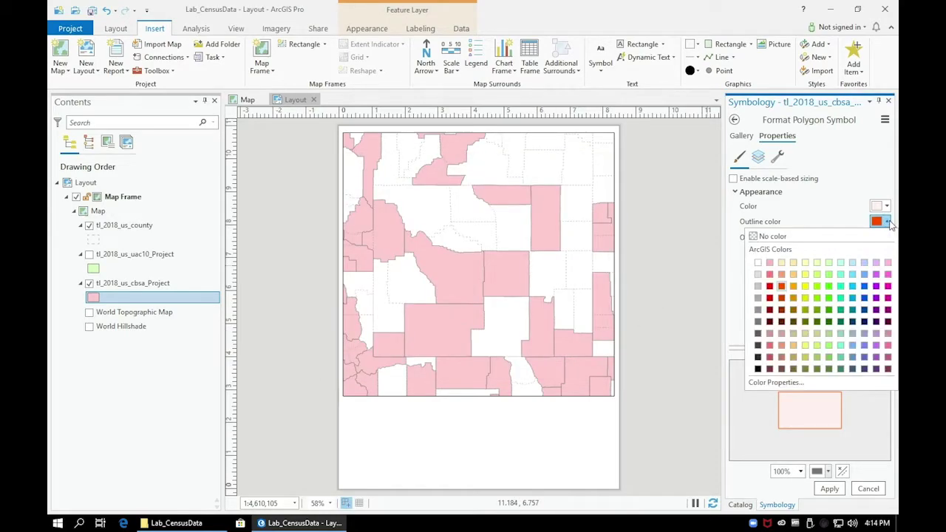
{"action": "left_click", "coordinate": [770, 264]}
{"action": "left_click", "coordinate": [831, 489]}
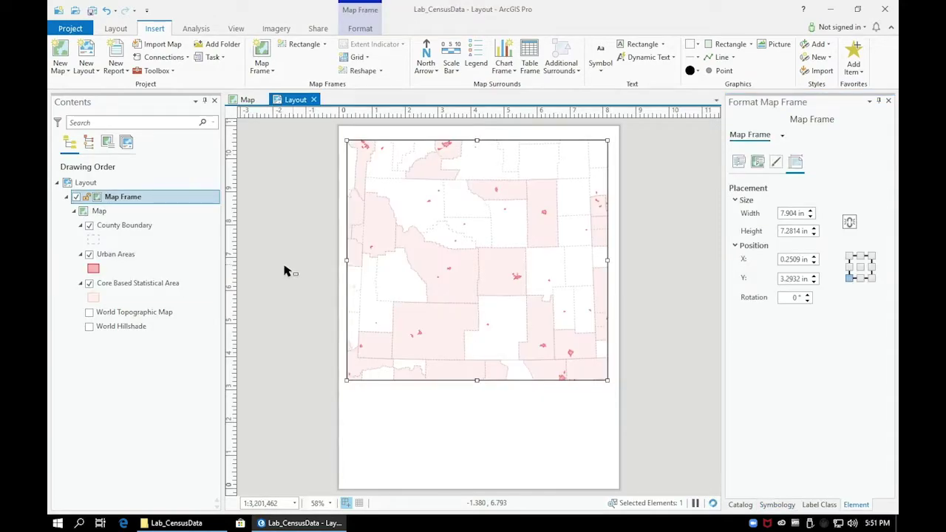
Show the World Topographic Map basemap and bring up the Core Based Statistical Area symbol.
{"action": "left_click", "coordinate": [90, 312]}
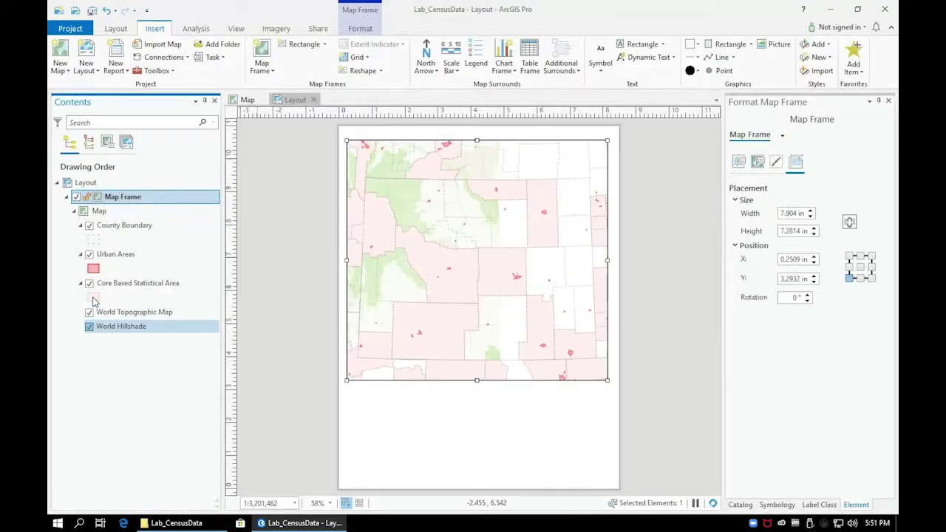
{"action": "left_click", "coordinate": [99, 299]}
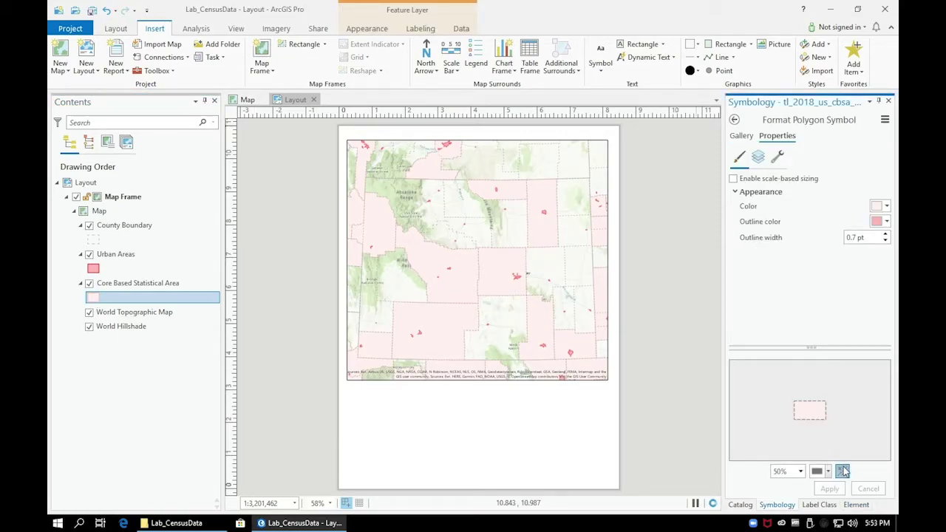
Set the CBSA fill transparency to 50% in Color Properties and apply it.
{"action": "left_click", "coordinate": [843, 471]}
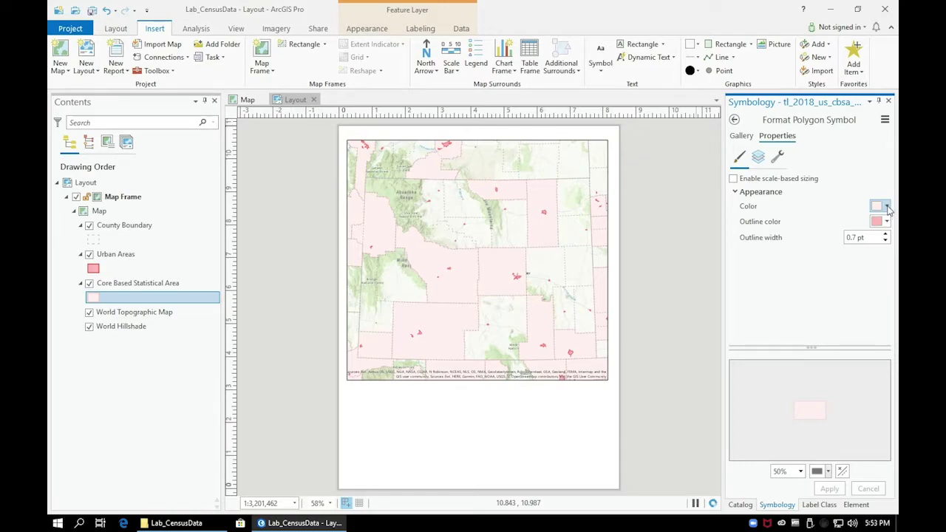
{"action": "left_click", "coordinate": [878, 206]}
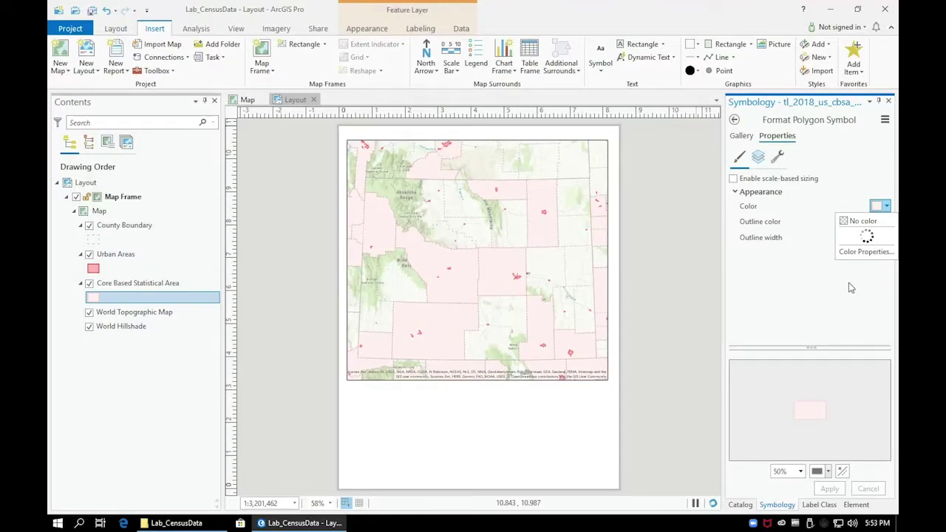
{"action": "left_click", "coordinate": [858, 251]}
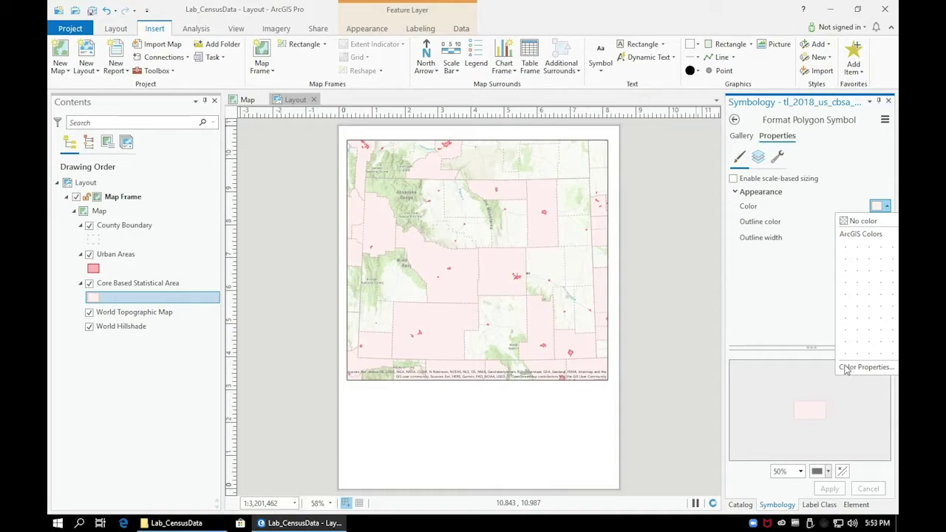
{"action": "left_click", "coordinate": [850, 369]}
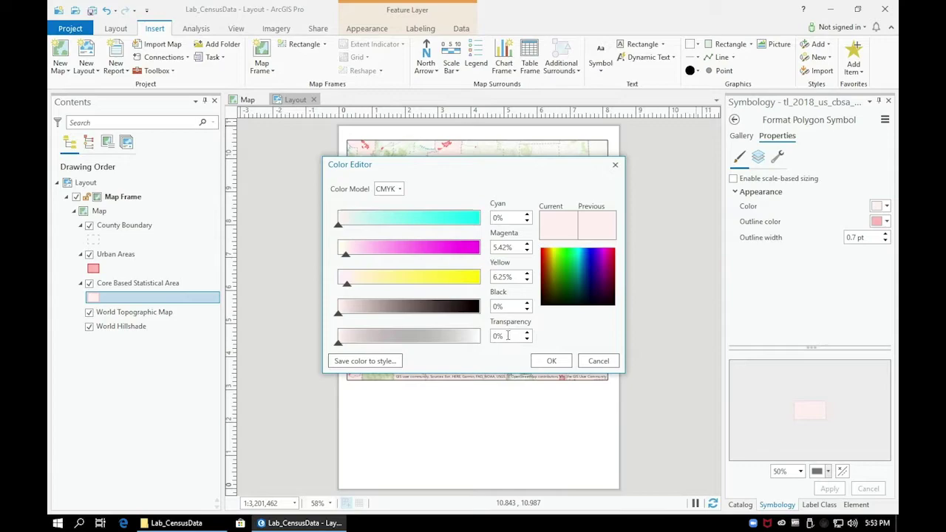
{"action": "double_click", "coordinate": [508, 335]}
{"action": "type", "text": "50"}
{"action": "left_click", "coordinate": [548, 361]}
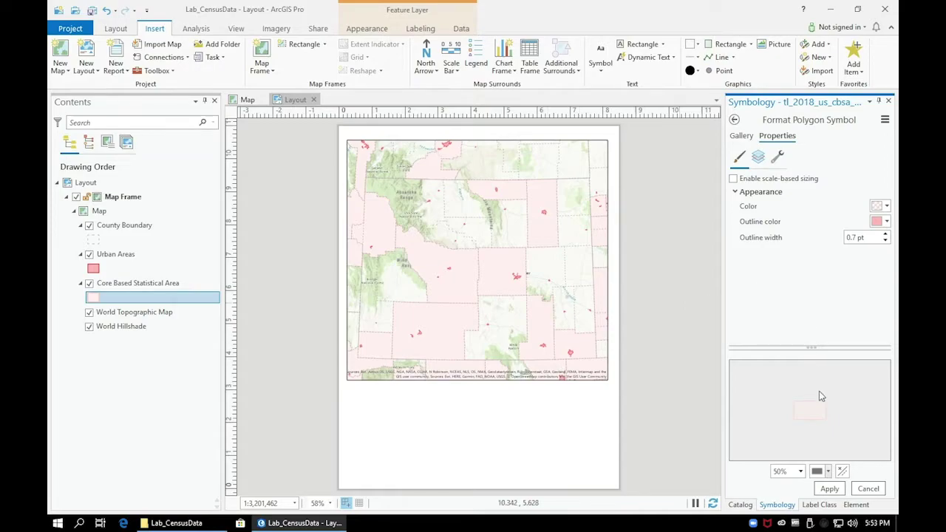
{"action": "left_click", "coordinate": [829, 488]}
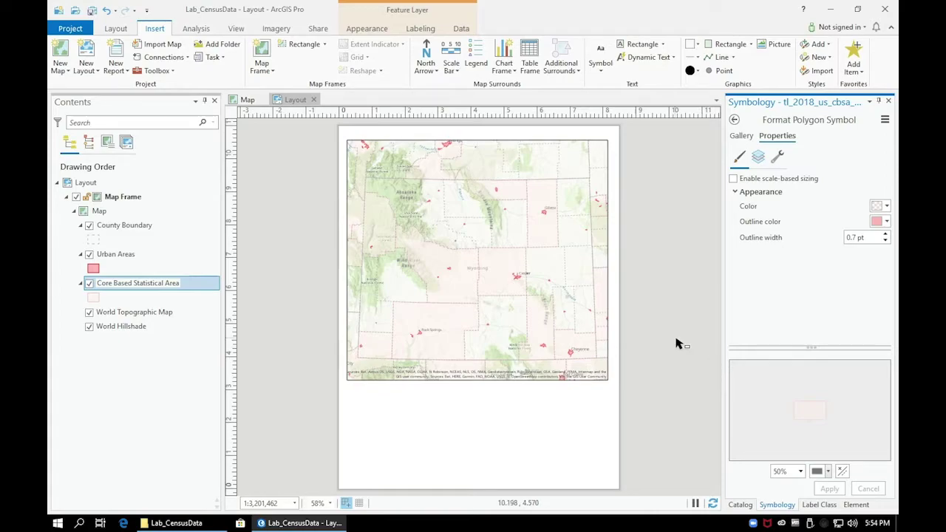
{"action": "left_click", "coordinate": [886, 206]}
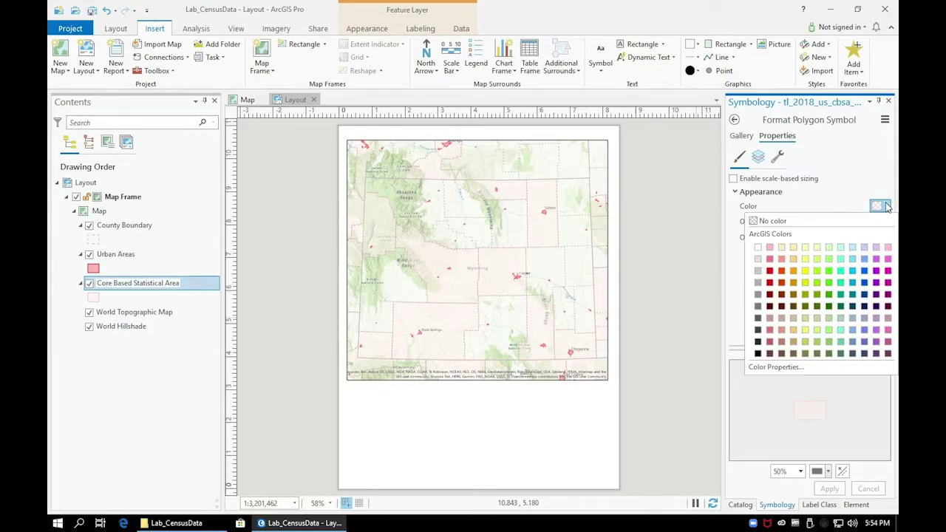
Give the CBSA layer a light pink fill at 50% transparency and apply it.
{"action": "left_click", "coordinate": [771, 249]}
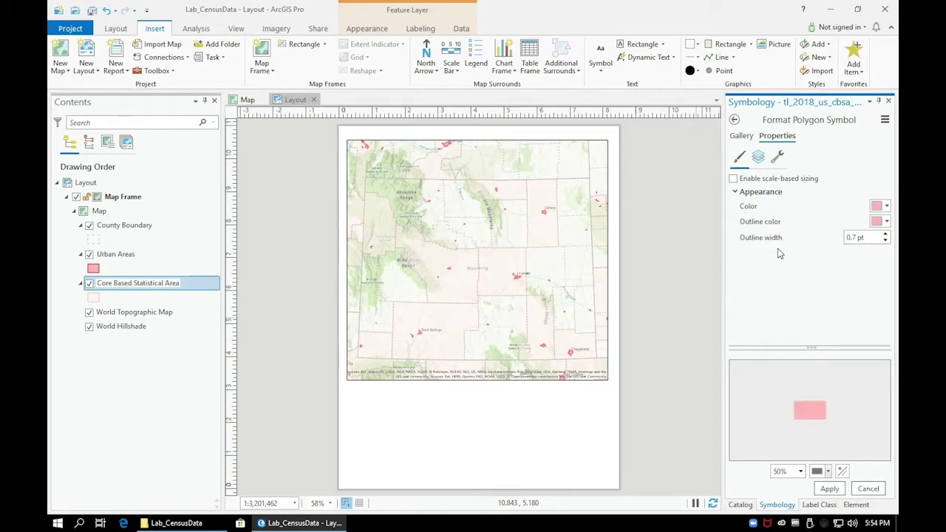
{"action": "left_click", "coordinate": [886, 207]}
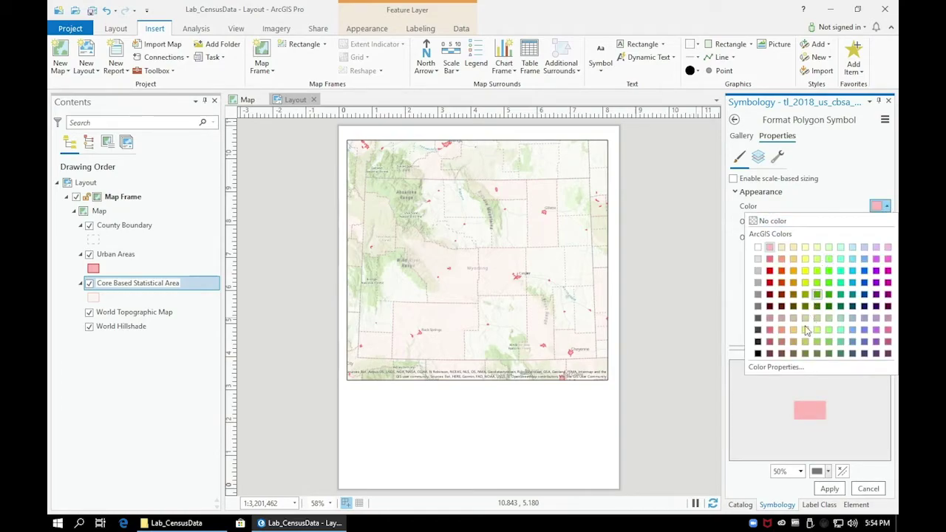
{"action": "left_click", "coordinate": [776, 368]}
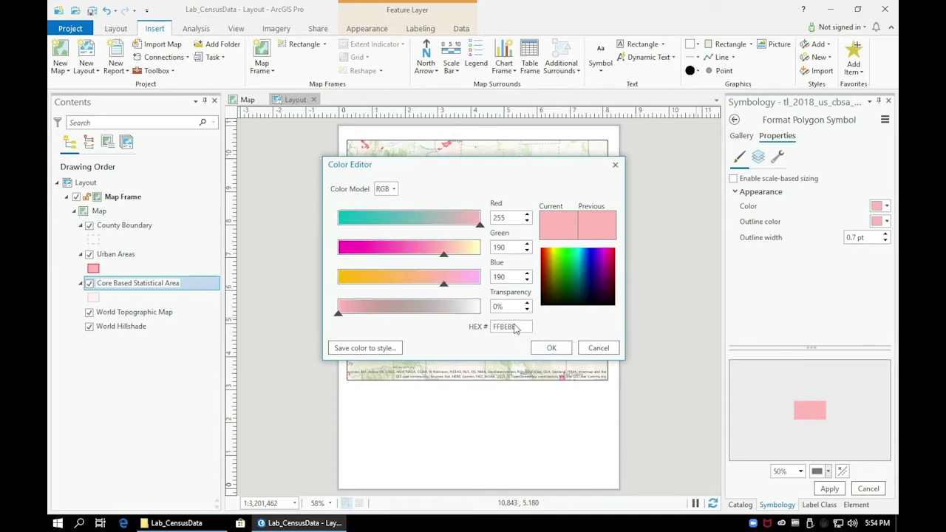
{"action": "double_click", "coordinate": [505, 308]}
{"action": "type", "text": "50"}
{"action": "left_click", "coordinate": [554, 349]}
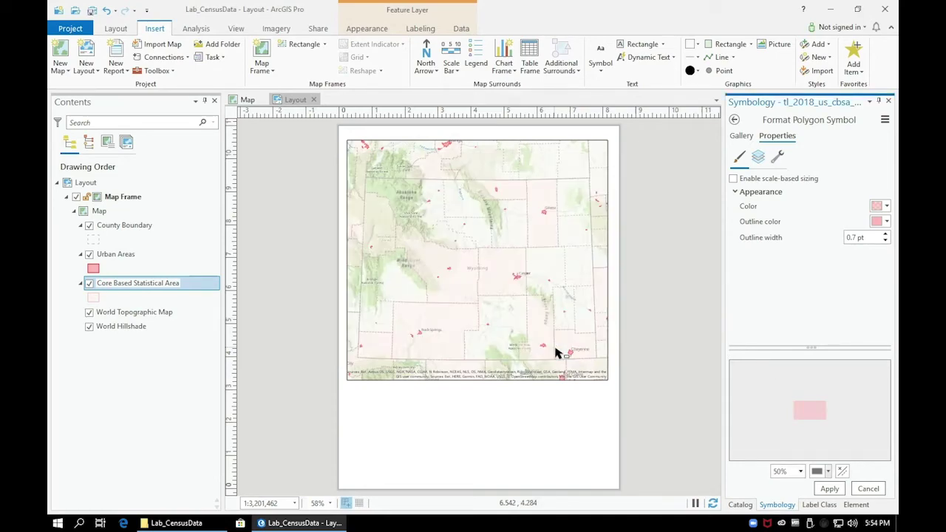
{"action": "left_click", "coordinate": [829, 490]}
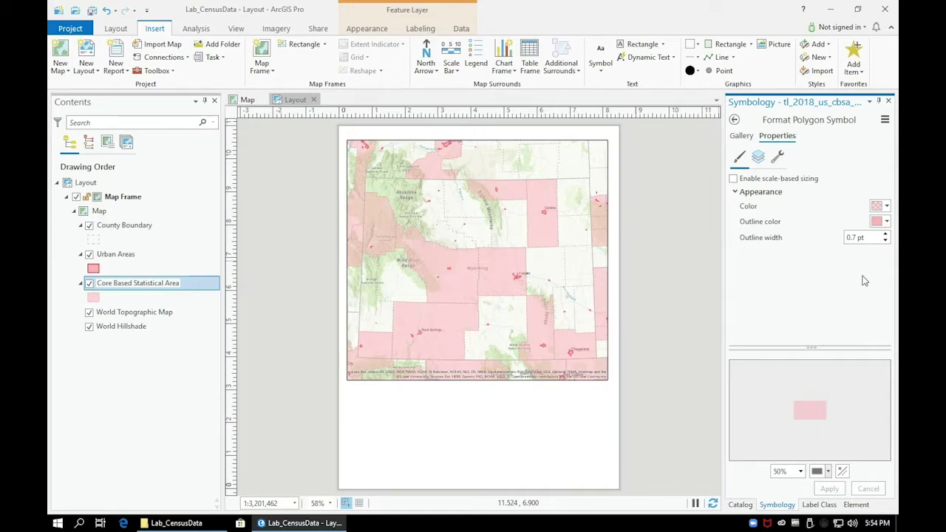
Re-edit the CBSA fill transparency to 6 in the Color Editor and apply it.
{"action": "left_click", "coordinate": [886, 208]}
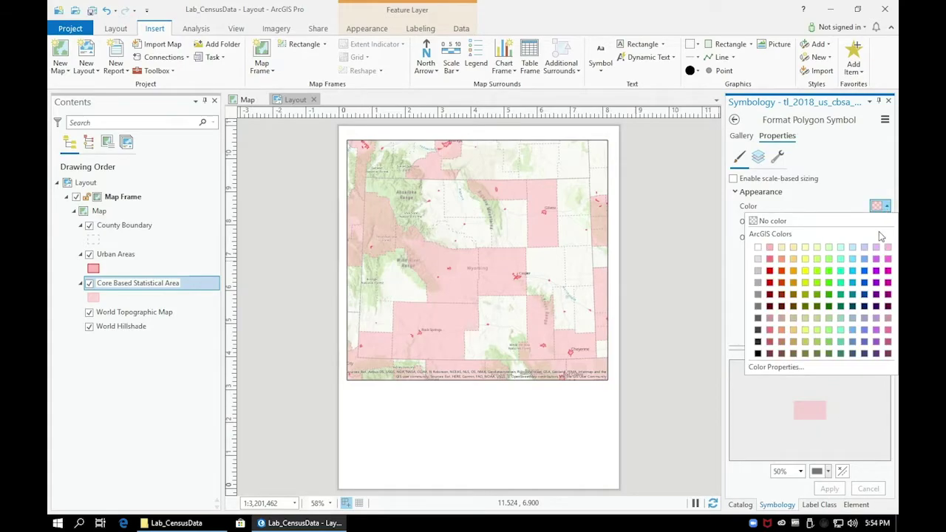
{"action": "left_click", "coordinate": [808, 364]}
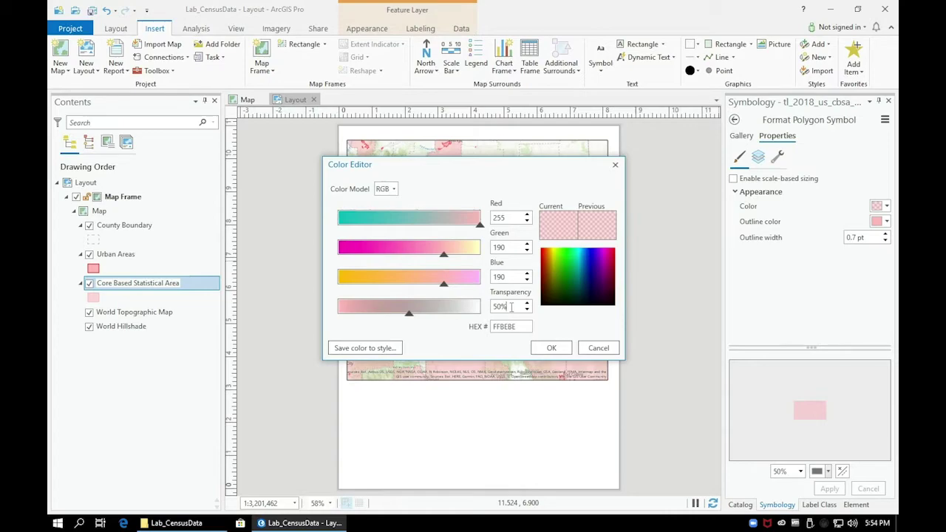
{"action": "double_click", "coordinate": [510, 307]}
{"action": "type", "text": "6"}
{"action": "left_click", "coordinate": [550, 348]}
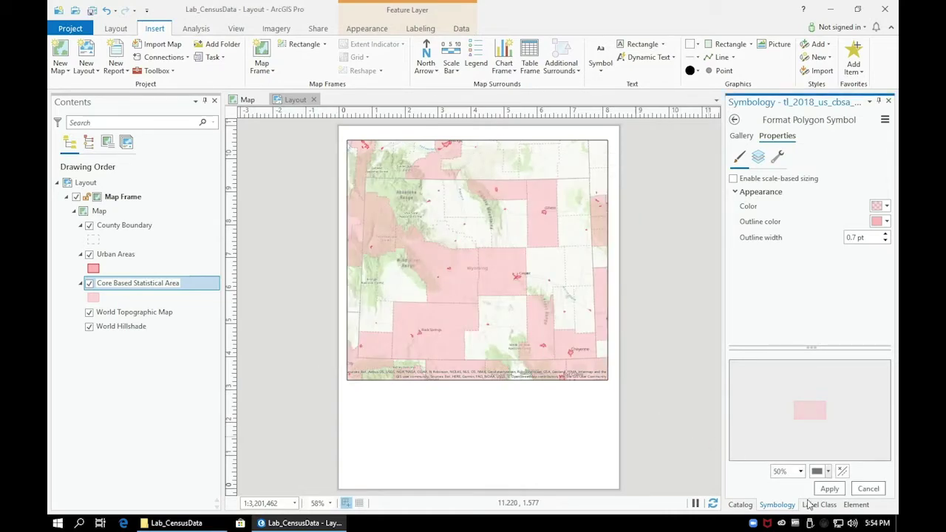
{"action": "left_click", "coordinate": [828, 490]}
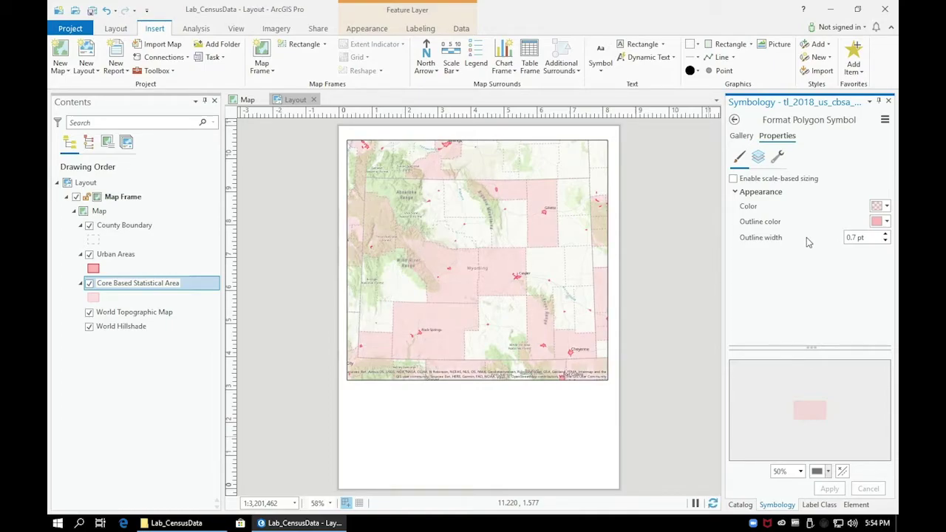
{"action": "left_click", "coordinate": [465, 433]}
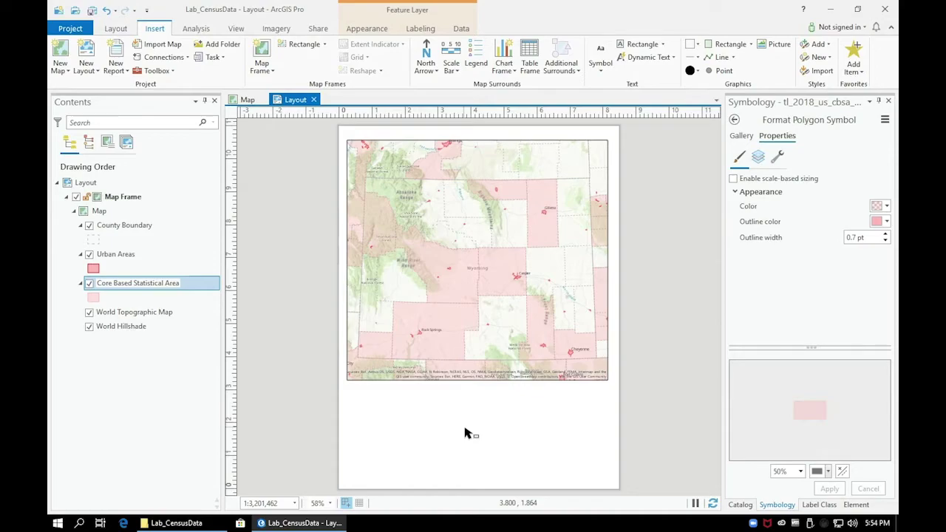
Place a compass-style north arrow below the map at the lower left.
{"action": "left_click", "coordinate": [426, 72]}
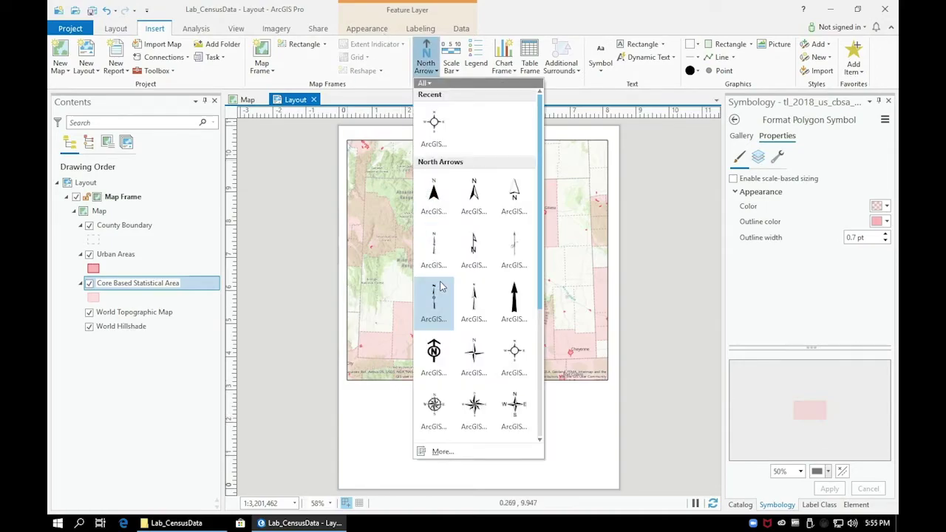
{"action": "left_click", "coordinate": [514, 353]}
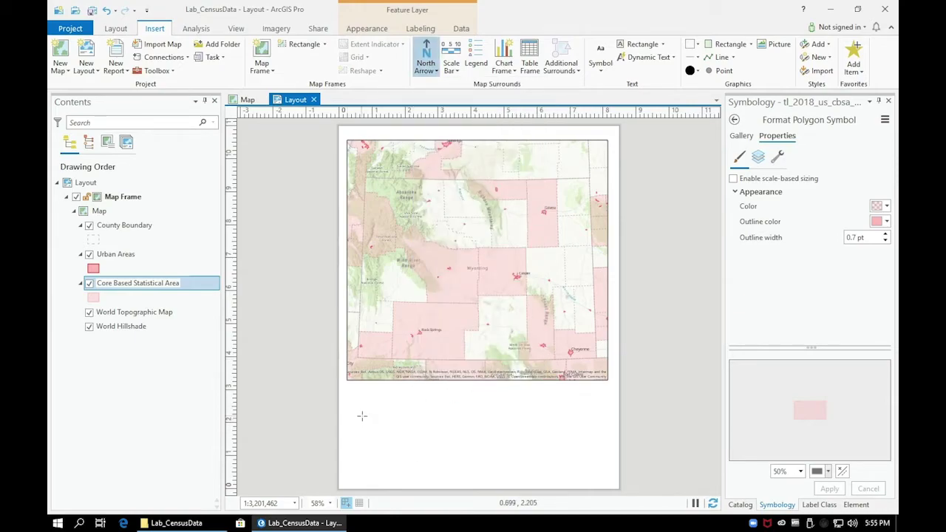
{"action": "left_click_drag", "start_coordinate": [359, 412], "coordinate": [410, 462]}
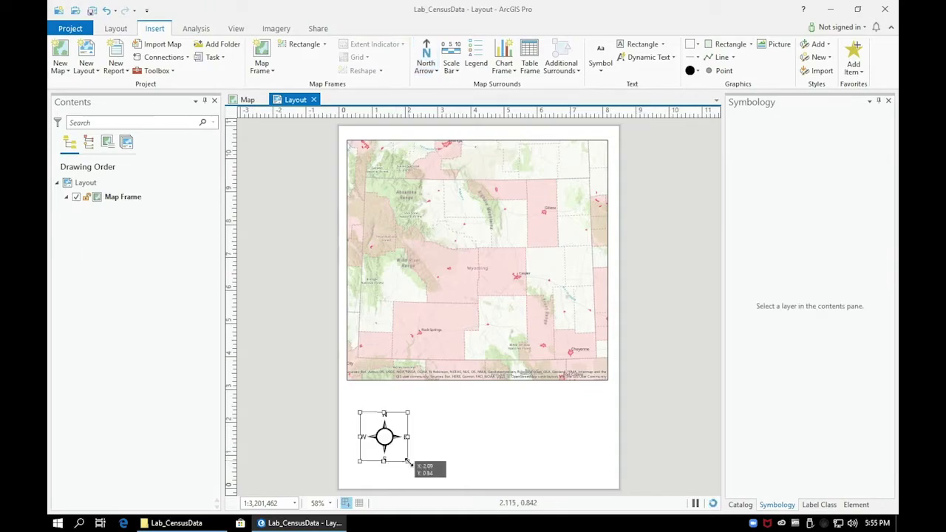
Begin inserting a legend to the right of the north arrow.
{"action": "left_click", "coordinate": [450, 55]}
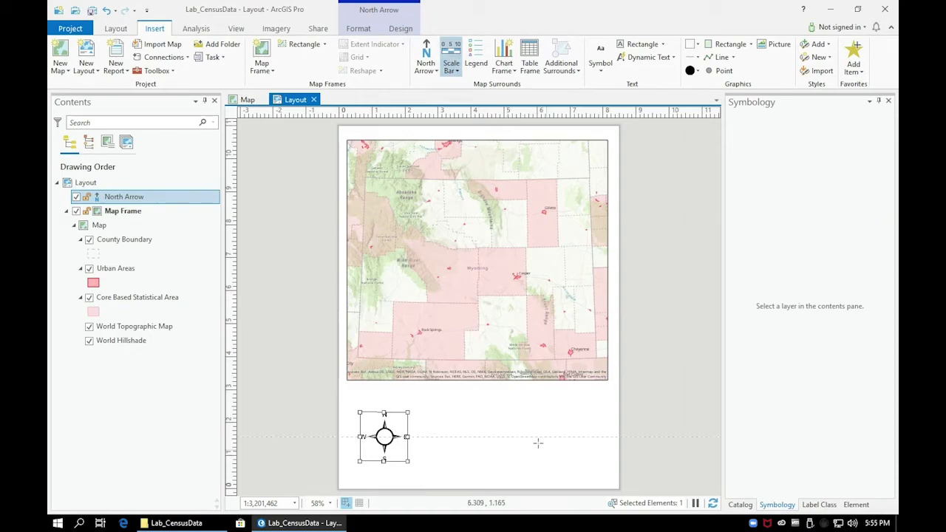
{"action": "left_click", "coordinate": [479, 58]}
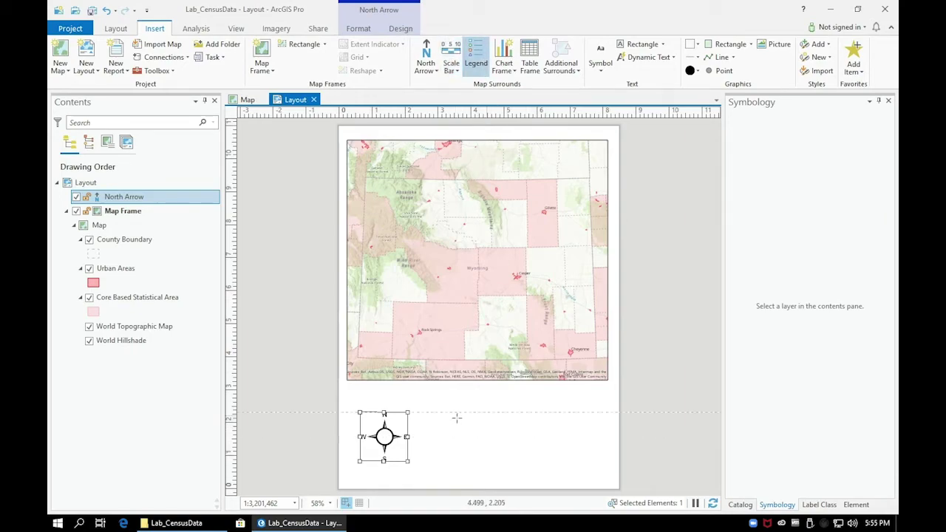
{"action": "left_click", "coordinate": [454, 412]}
Draw the legend beside the north arrow and nudge it lower and right.
{"action": "left_click_drag", "start_coordinate": [516, 463], "coordinate": [522, 468]}
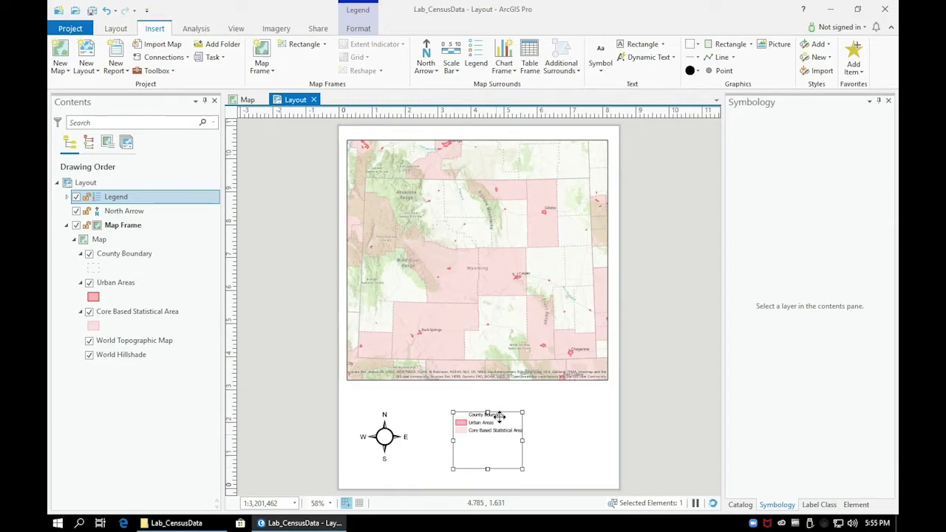
{"action": "left_click_drag", "start_coordinate": [496, 436], "coordinate": [494, 451]}
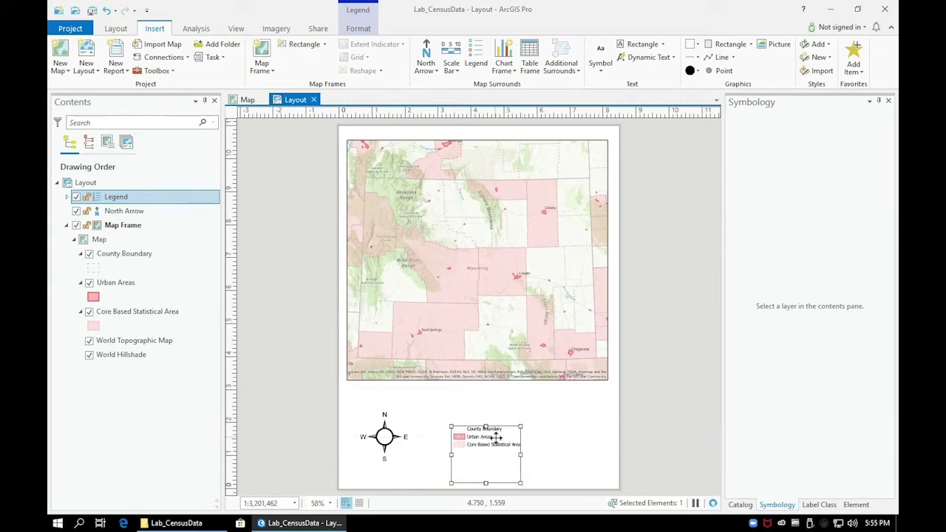
{"action": "double_click", "coordinate": [496, 438]}
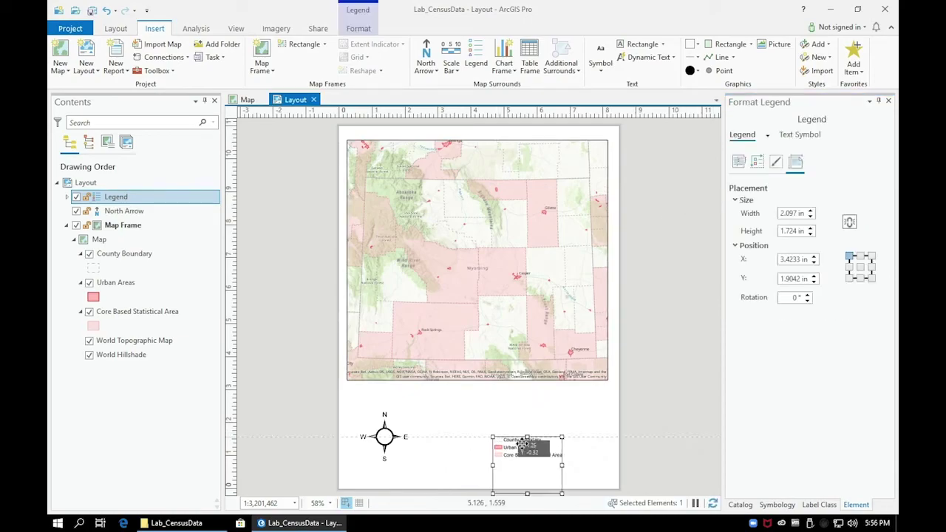
{"action": "left_click_drag", "start_coordinate": [505, 436], "coordinate": [532, 433]}
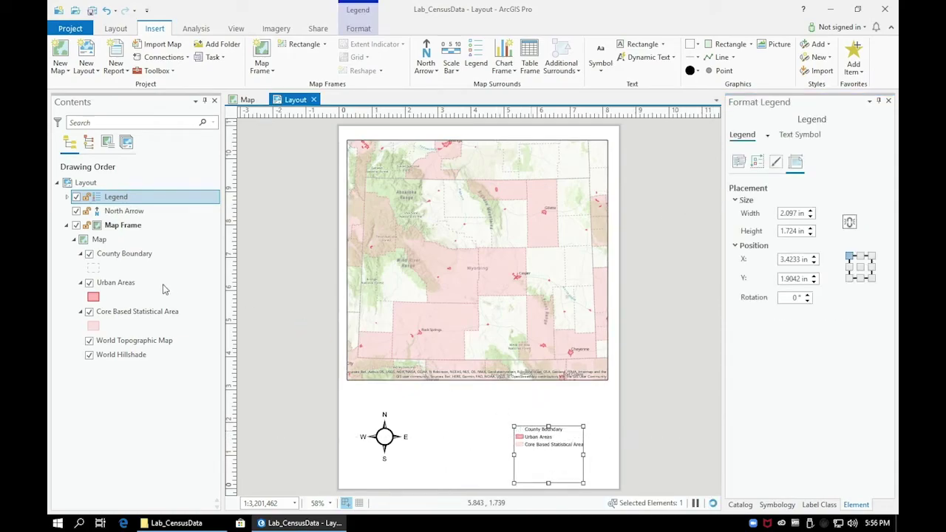
Rename the County Boundary layer to 'County'.
{"action": "left_click", "coordinate": [123, 255]}
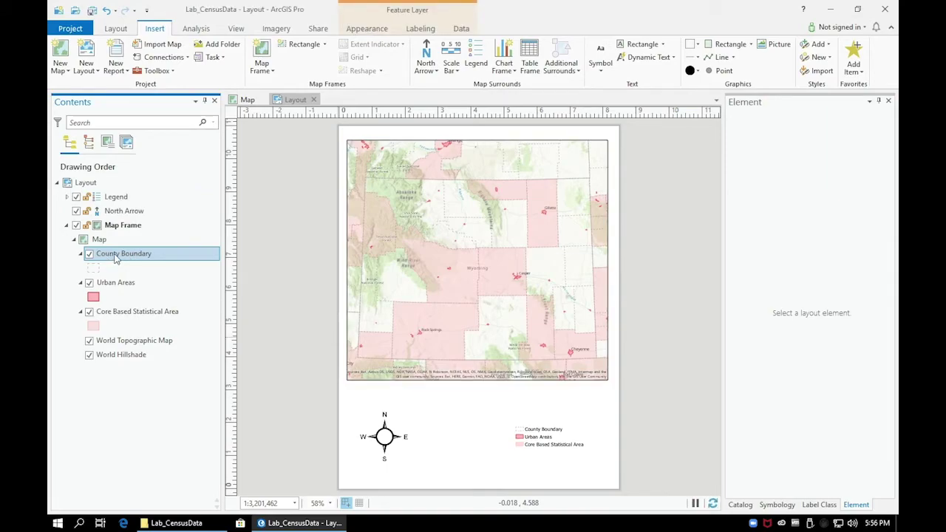
{"action": "double_click", "coordinate": [116, 258]}
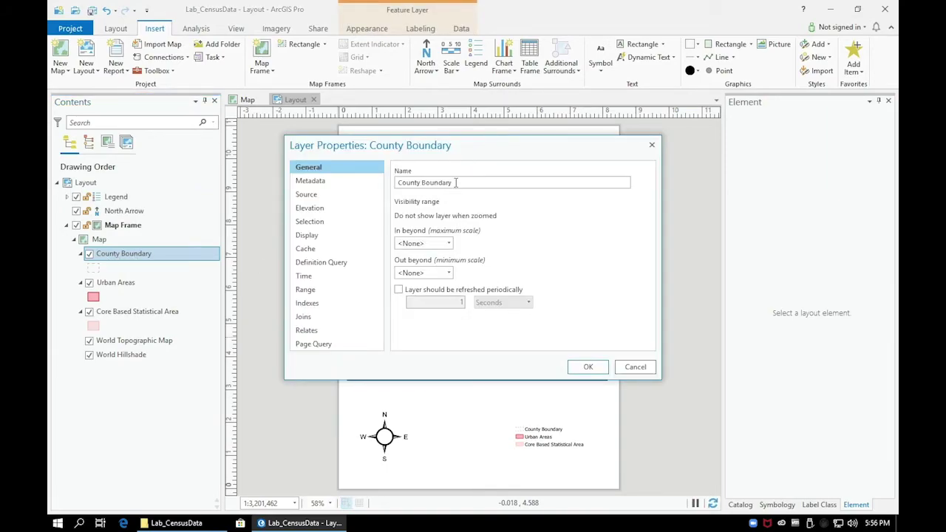
{"action": "left_click_drag", "start_coordinate": [452, 182], "coordinate": [422, 183]}
{"action": "left_click", "coordinate": [587, 367]}
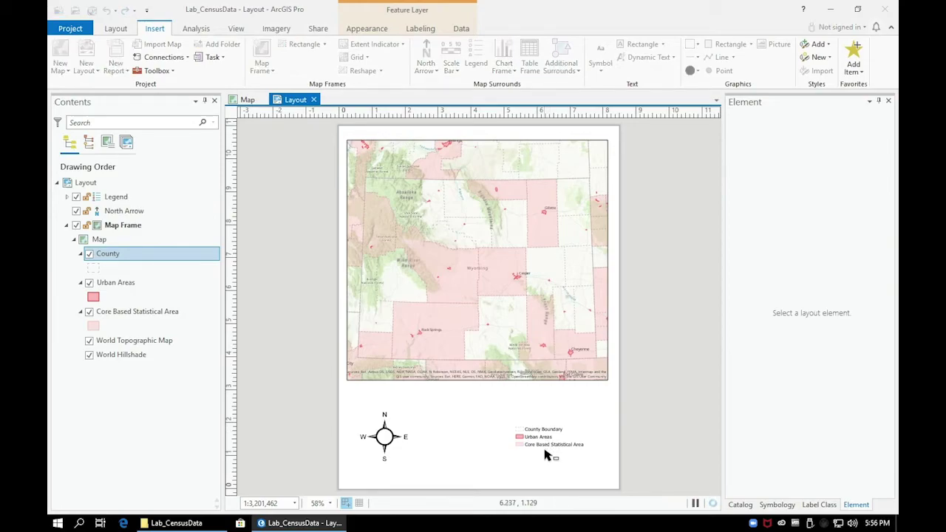
Enlarge the legend and move it left toward the north arrow.
{"action": "left_click", "coordinate": [516, 437]}
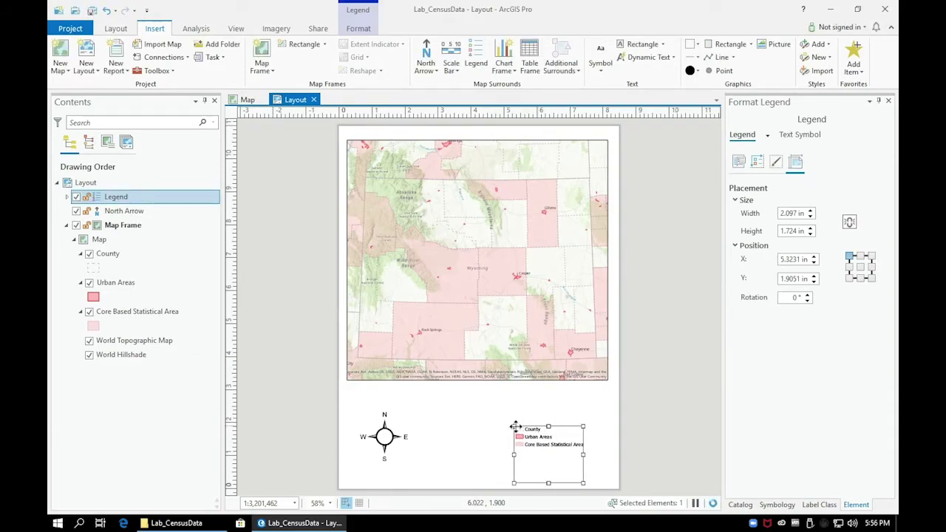
{"action": "left_click_drag", "start_coordinate": [514, 427], "coordinate": [483, 408]}
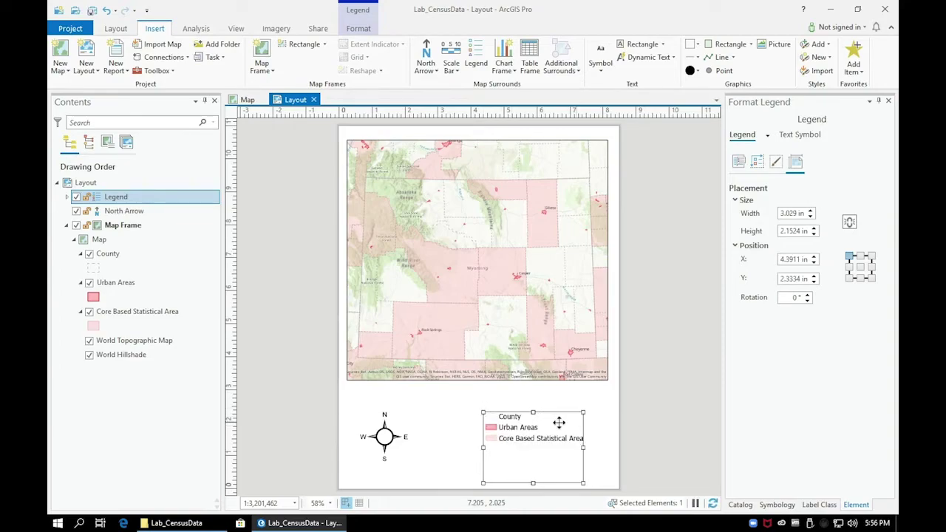
{"action": "left_click_drag", "start_coordinate": [515, 411], "coordinate": [468, 421]}
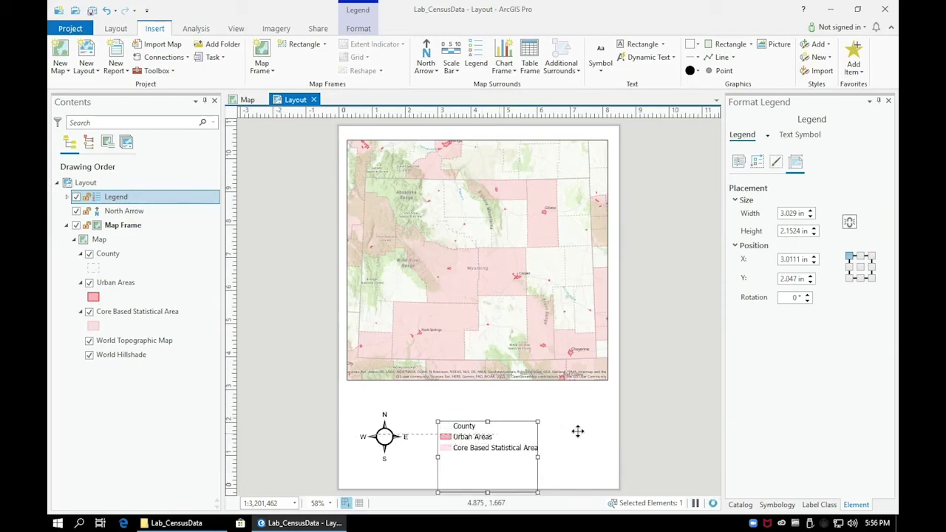
Move the map frame lower on the page.
{"action": "left_click", "coordinate": [405, 435]}
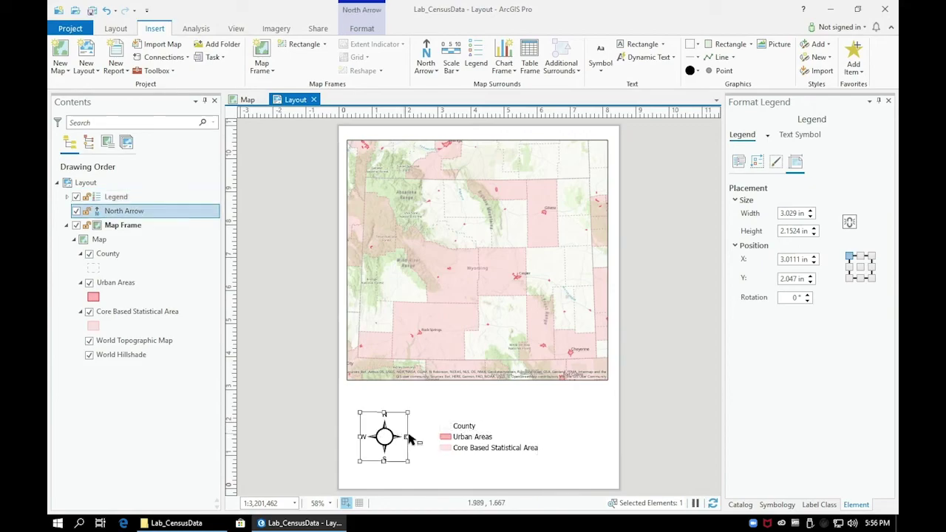
{"action": "left_click", "coordinate": [576, 435]}
{"action": "left_click", "coordinate": [511, 313]}
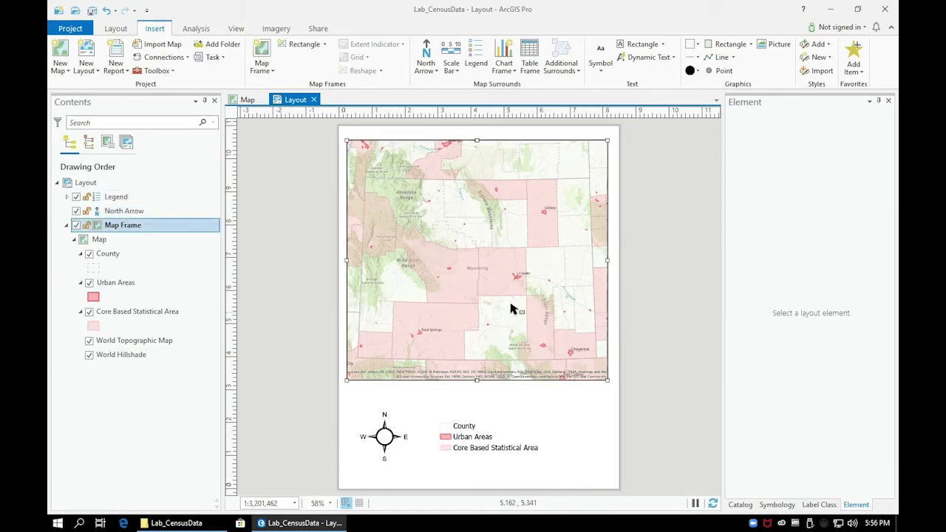
{"action": "left_click_drag", "start_coordinate": [513, 282], "coordinate": [515, 307]}
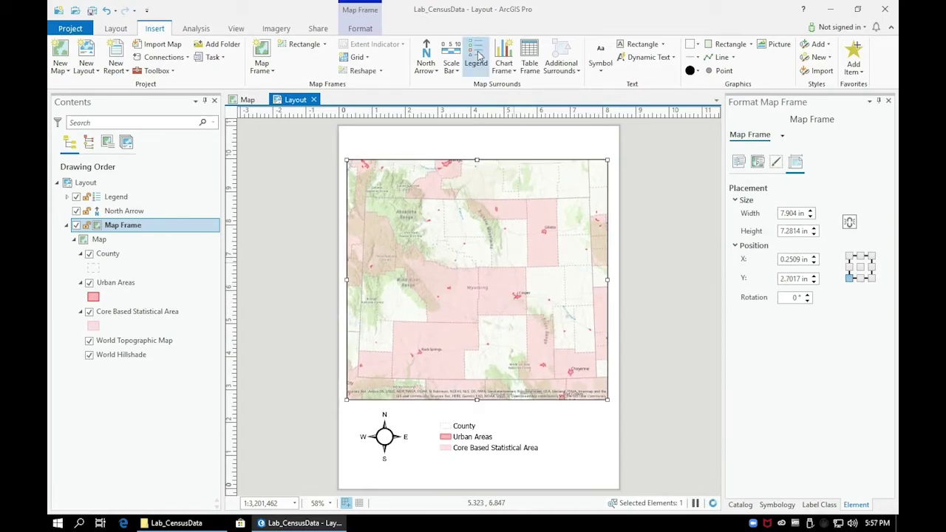
{"action": "left_click", "coordinate": [601, 65]}
Add the sans-serif title 'Wyoming Counties, Urban Areas and CBSAs' across the page top.
{"action": "scroll", "coordinate": [637, 350], "scroll_direction": "down", "scroll_amount": 5}
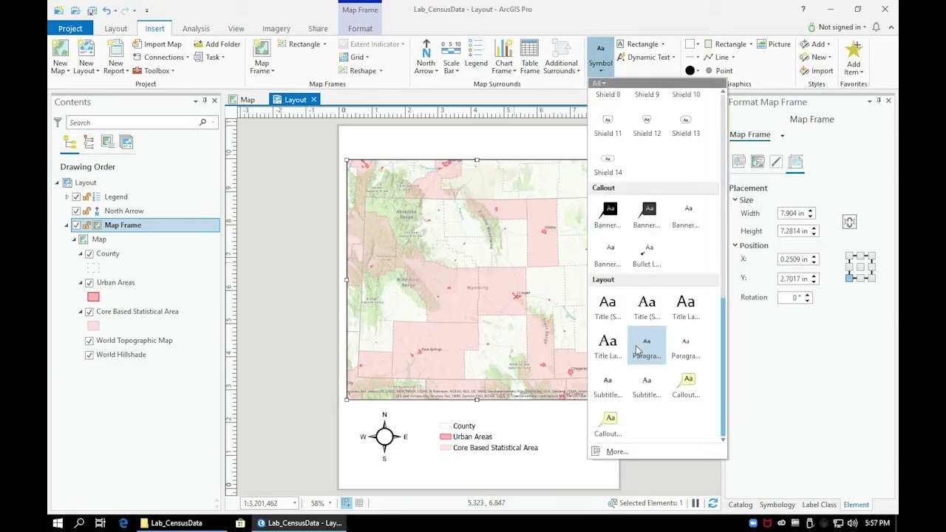
{"action": "left_click", "coordinate": [608, 306]}
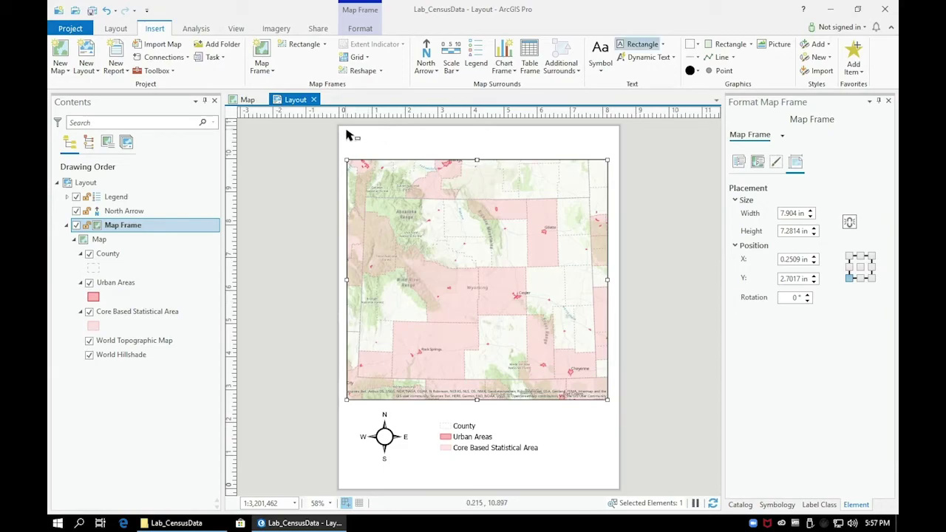
{"action": "left_click_drag", "start_coordinate": [347, 133], "coordinate": [606, 155]}
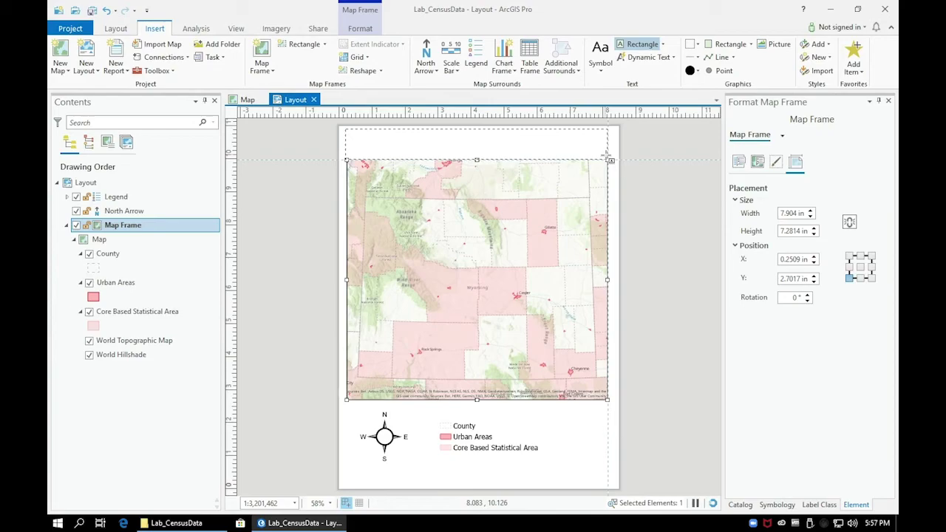
{"action": "left_click_drag", "start_coordinate": [607, 155], "coordinate": [607, 159]}
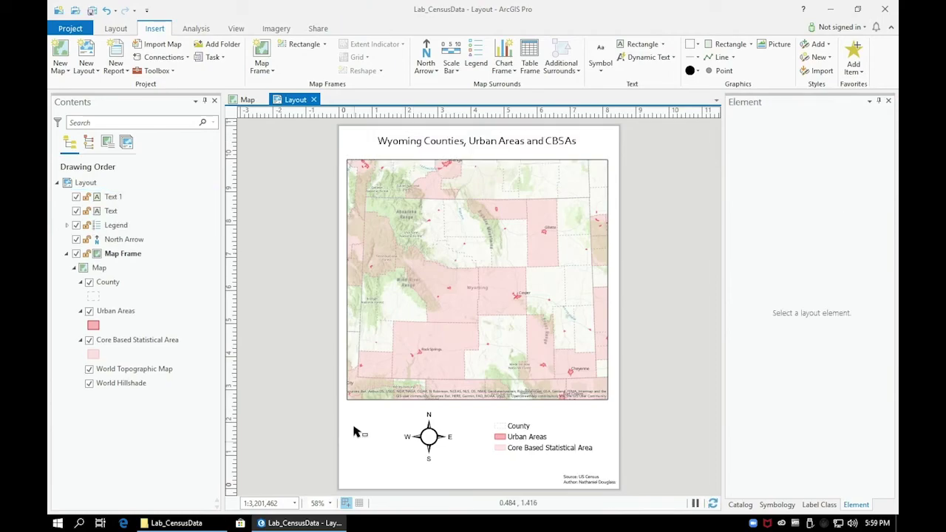
{"action": "left_click", "coordinate": [319, 30]}
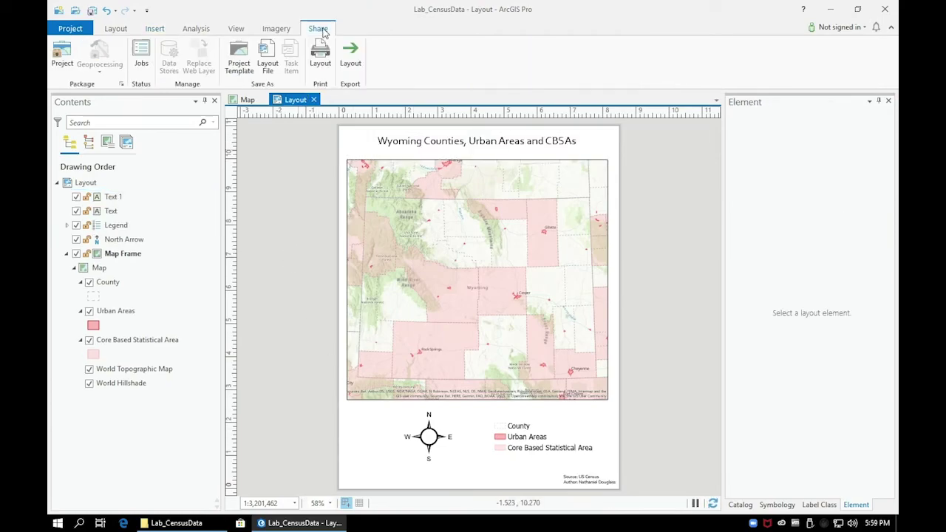
Export the layout as a Graphic1 PDF into the Lab4 OutputDeliverables folder.
{"action": "left_click", "coordinate": [352, 53]}
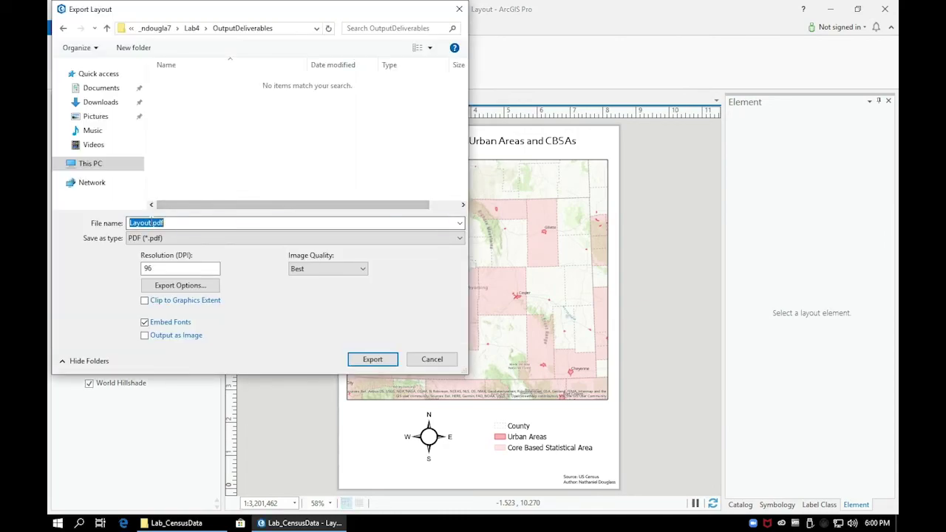
{"action": "left_click", "coordinate": [151, 223]}
{"action": "type", "text": "Graphic1_Douglas"}
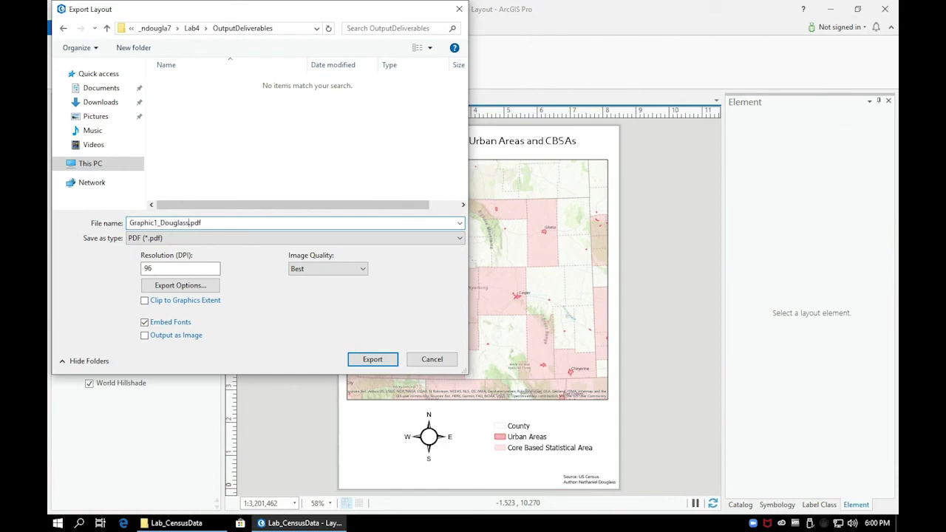
{"action": "left_click", "coordinate": [369, 360]}
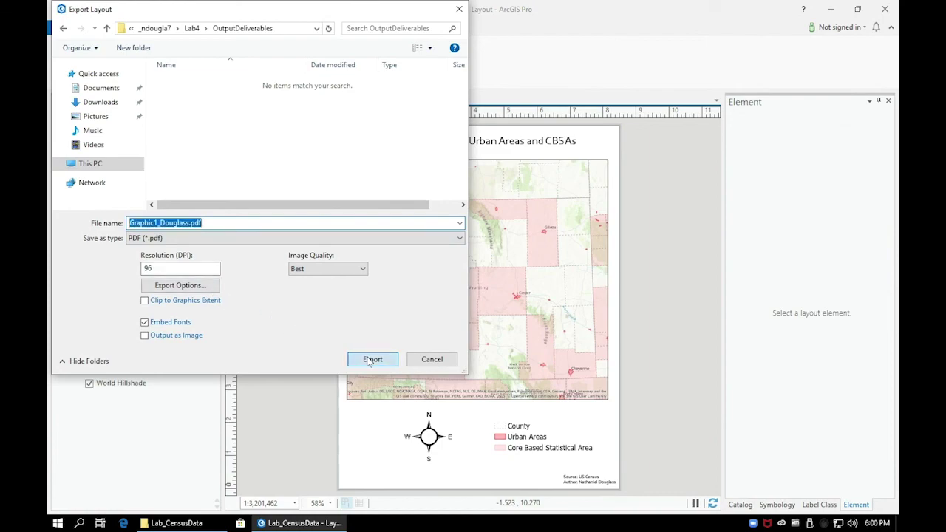